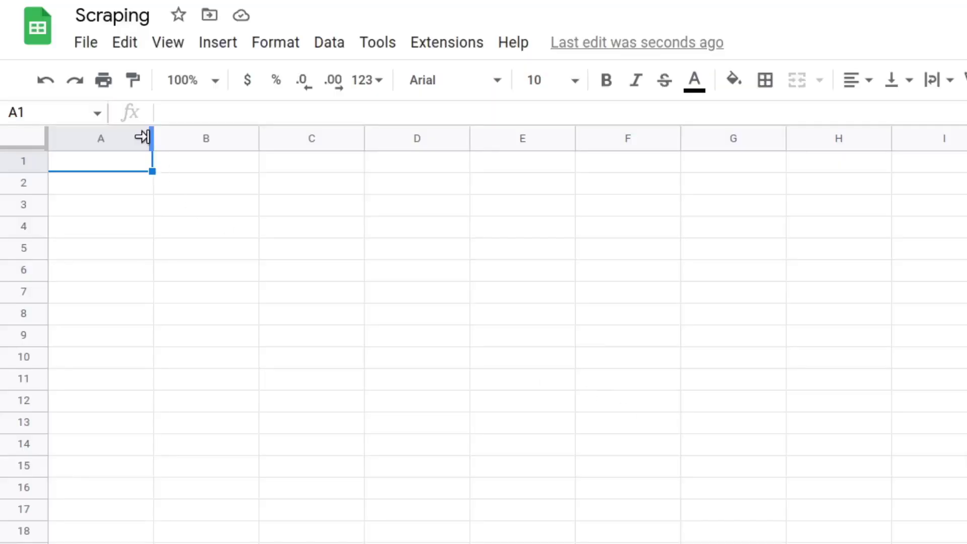
pyautogui.moveTo(142, 137); pyautogui.dragTo(325, 149)
pyautogui.doubleClick(205, 161)
pyautogui.write('=importxml')
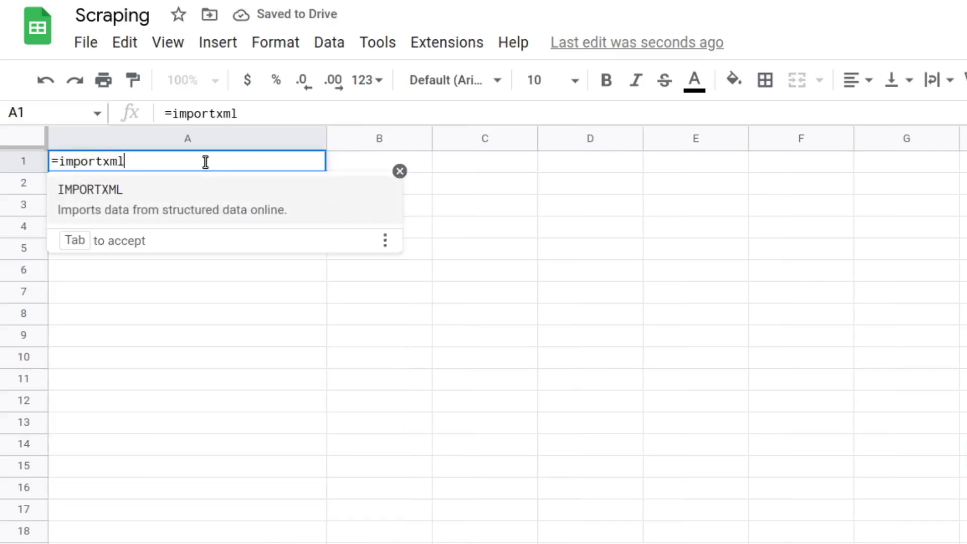
pyautogui.press('Tab')
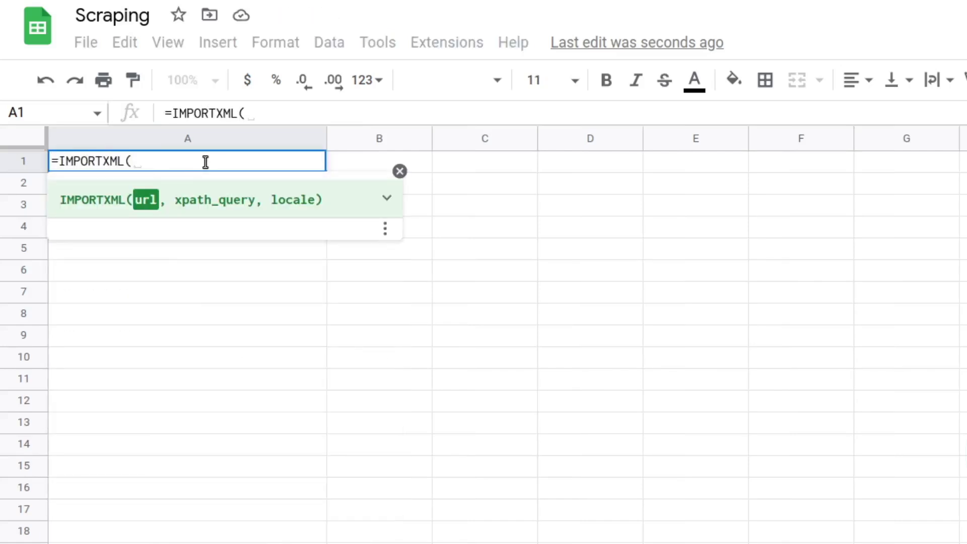
pyautogui.write('"https://quotes.toscrape.com/", "')
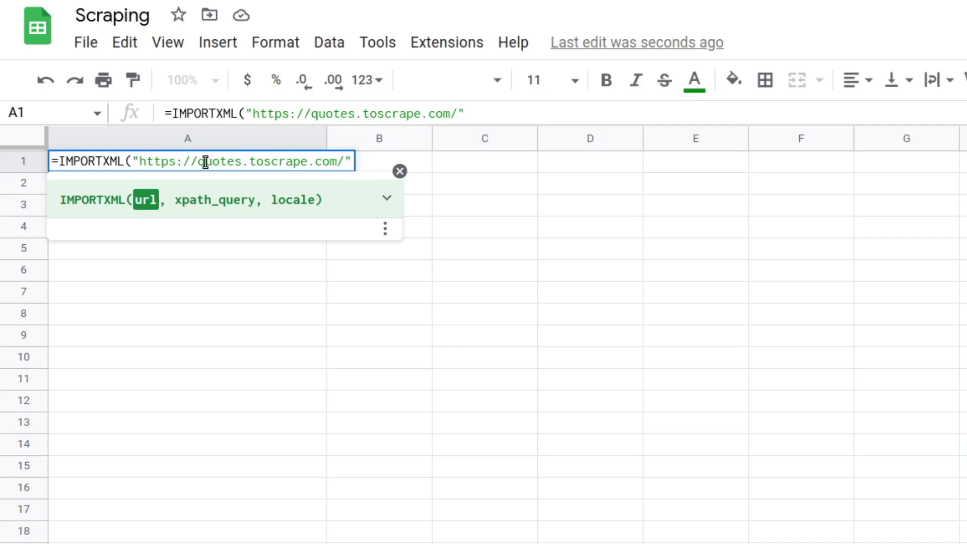
pyautogui.write('//title")')
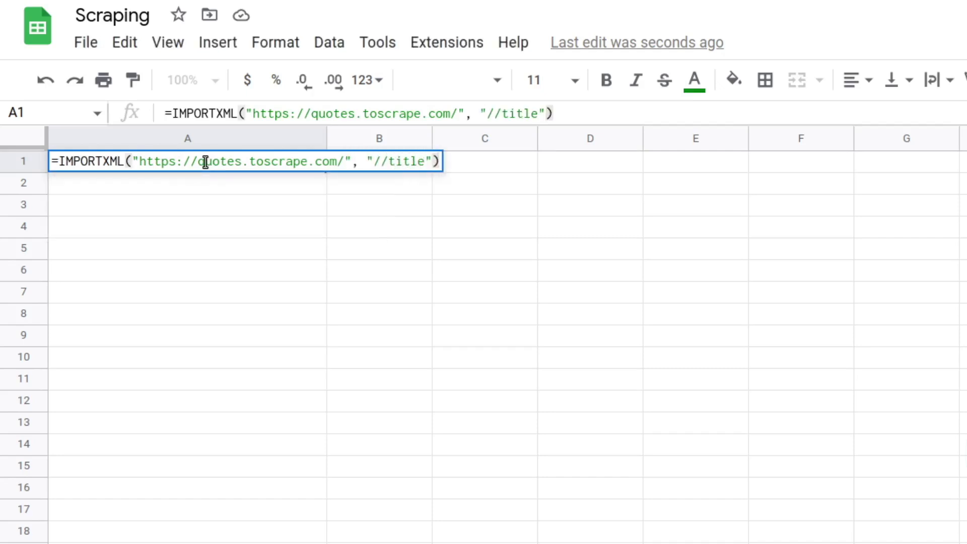
pyautogui.press('Return')
pyautogui.click(204, 162)
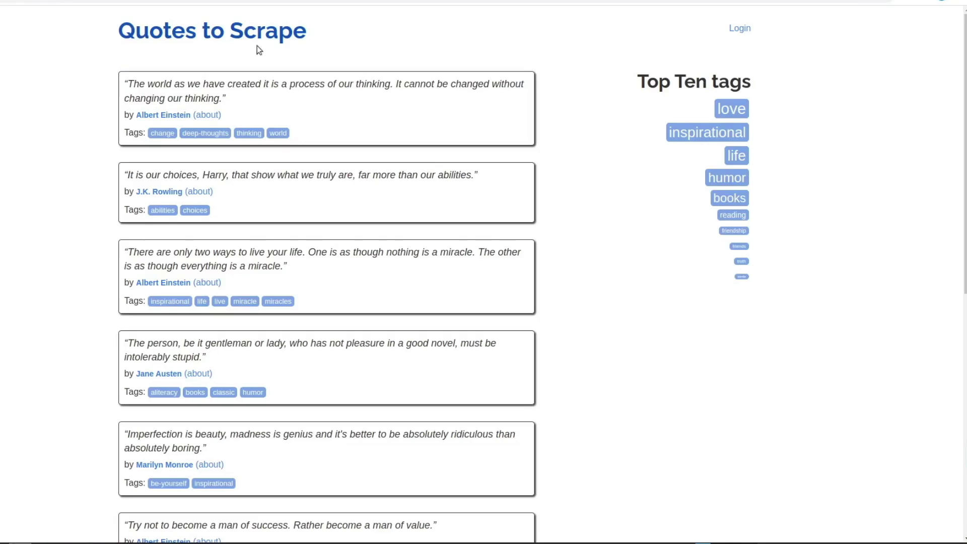
# Inspect the Quotes to Scrape title link in Chrome DevTools and copy its XPath.
pyautogui.rightClick(246, 36)
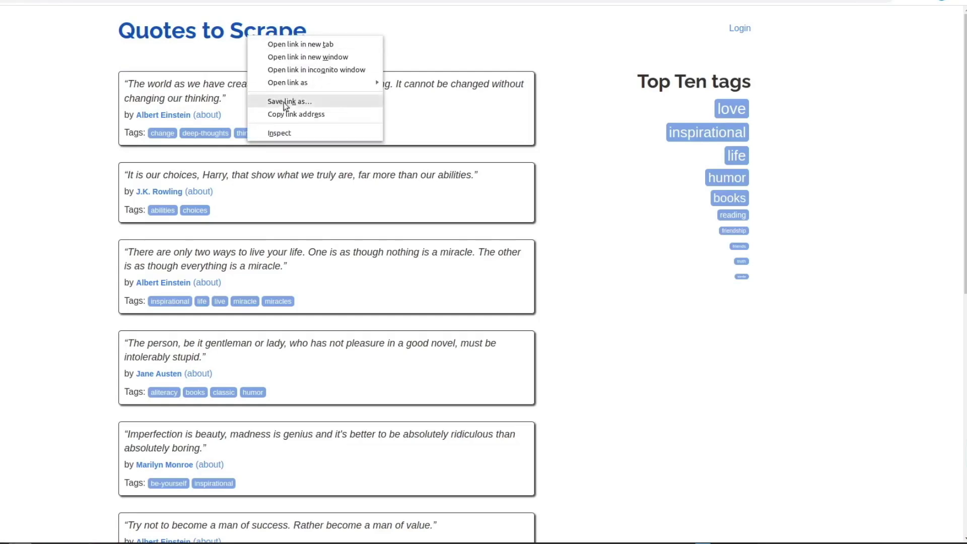
pyautogui.click(289, 132)
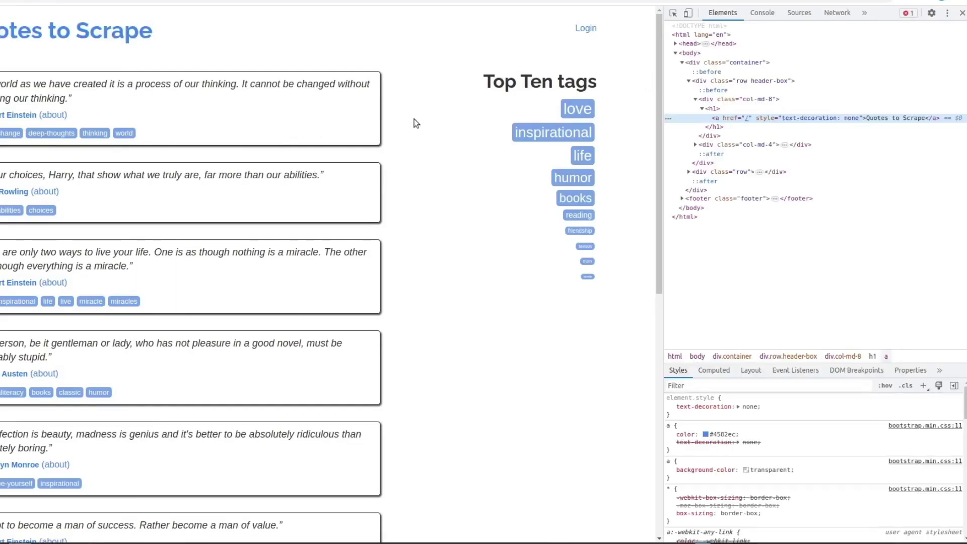
pyautogui.rightClick(732, 120)
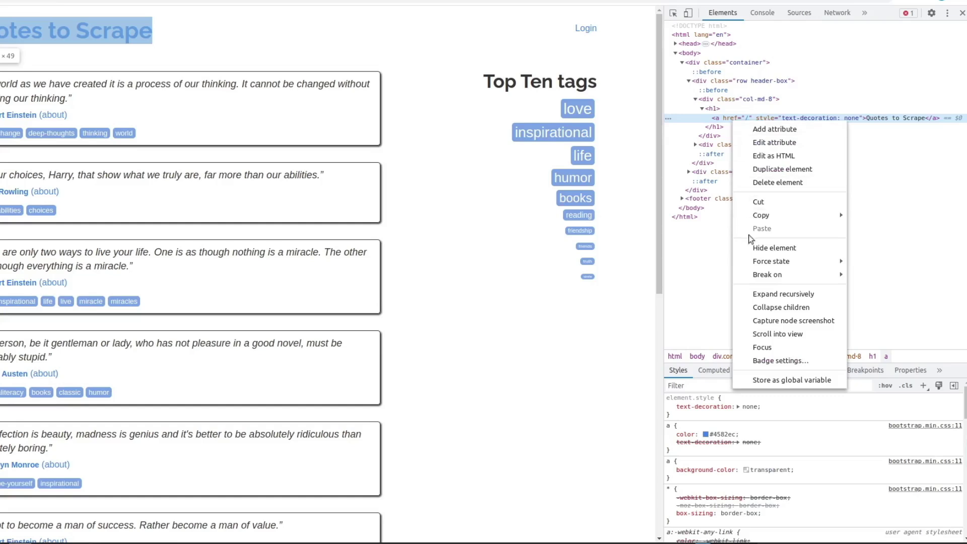
pyautogui.moveTo(767, 216)
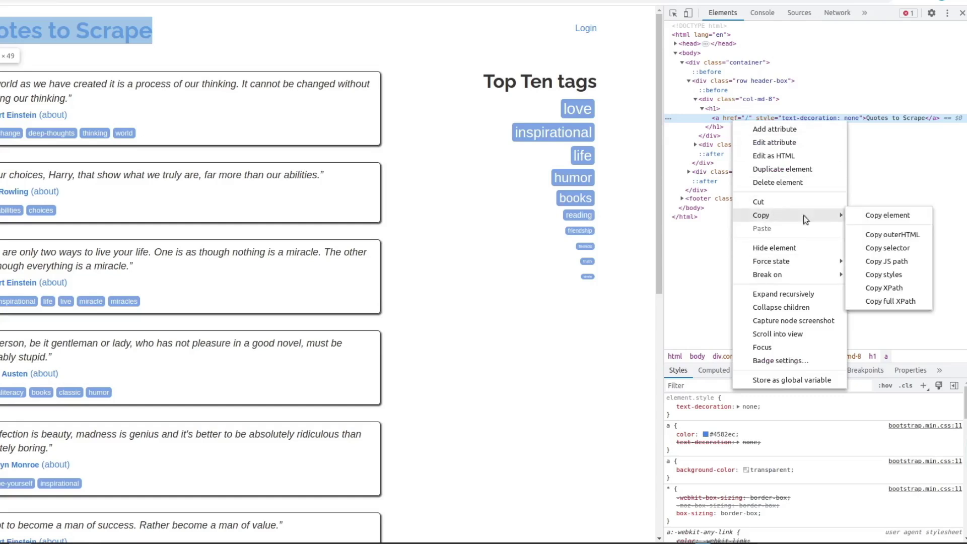
pyautogui.click(895, 289)
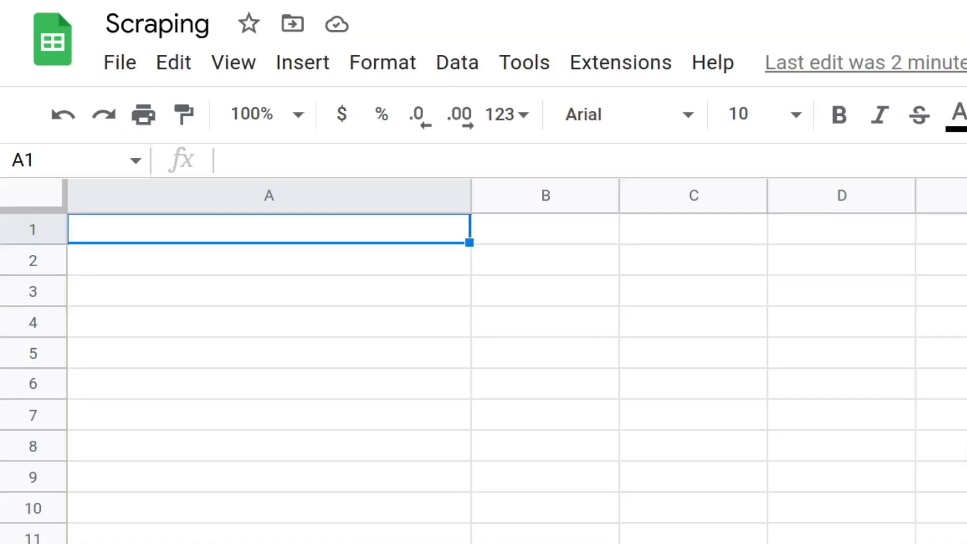
pyautogui.doubleClick(369, 228)
pyautogui.write('=i')
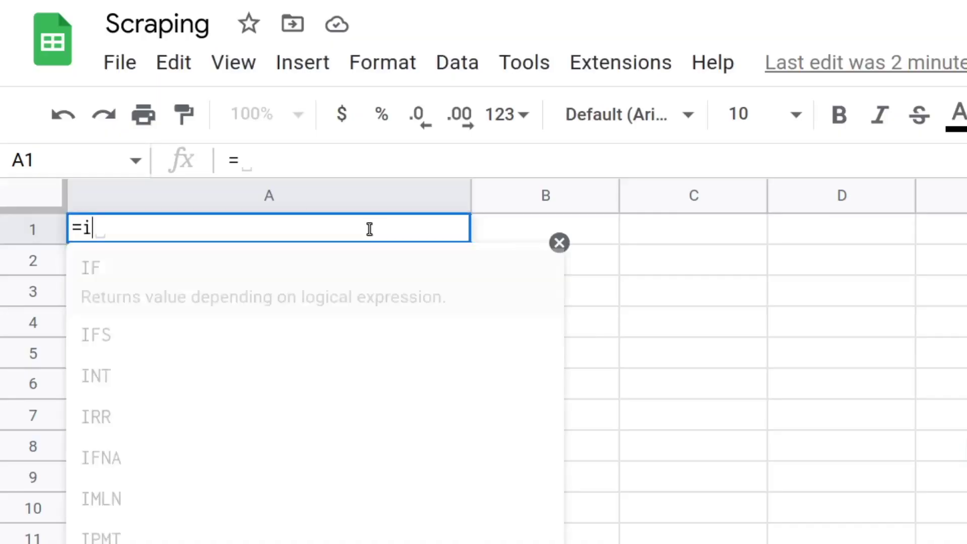
pyautogui.write('mportx')
pyautogui.press('Tab')
pyautogui.write('"https://quotes.toscrape.com/"')
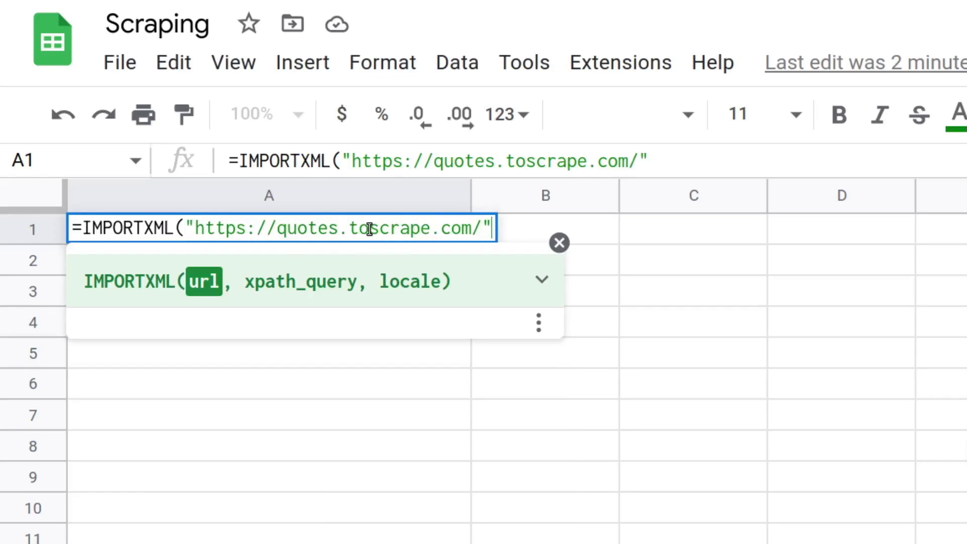
pyautogui.write(', "(')
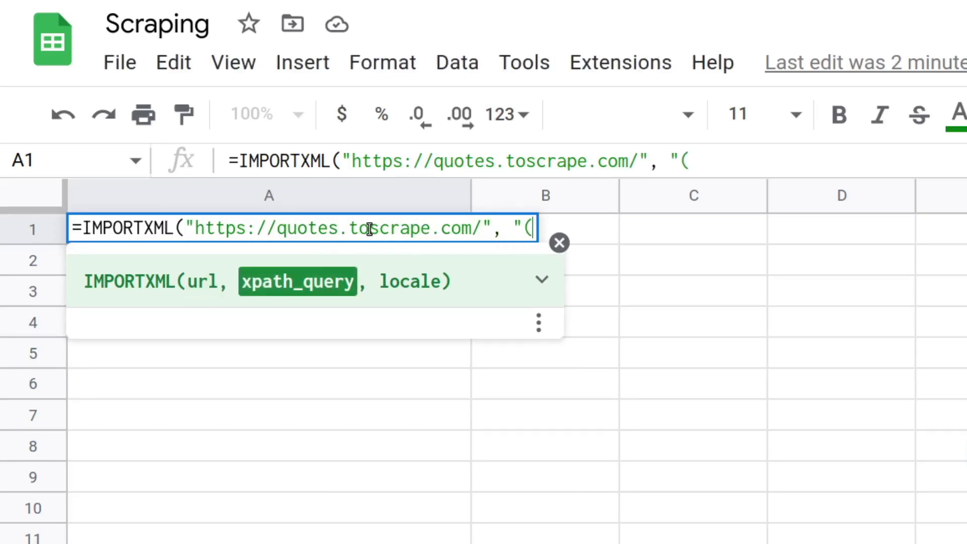
pyautogui.write('//*)')
pyautogui.press('Left')
pyautogui.write('//*')
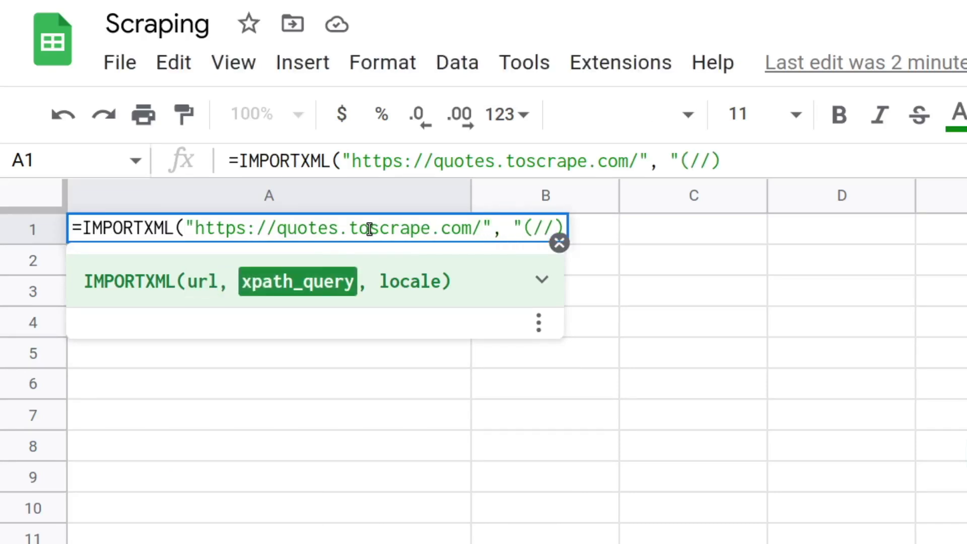
pyautogui.write("[@class='")
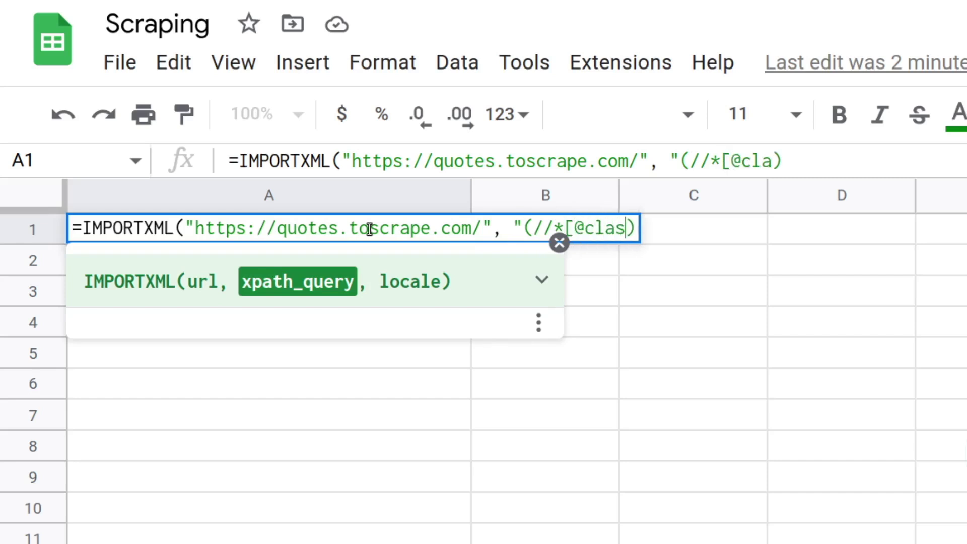
pyautogui.write("text']/")
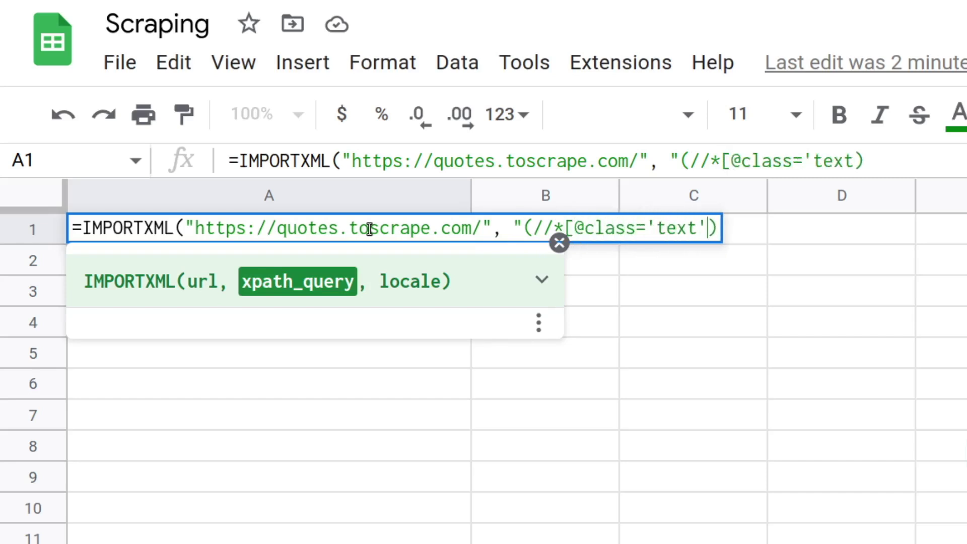
pyautogui.write('text()')
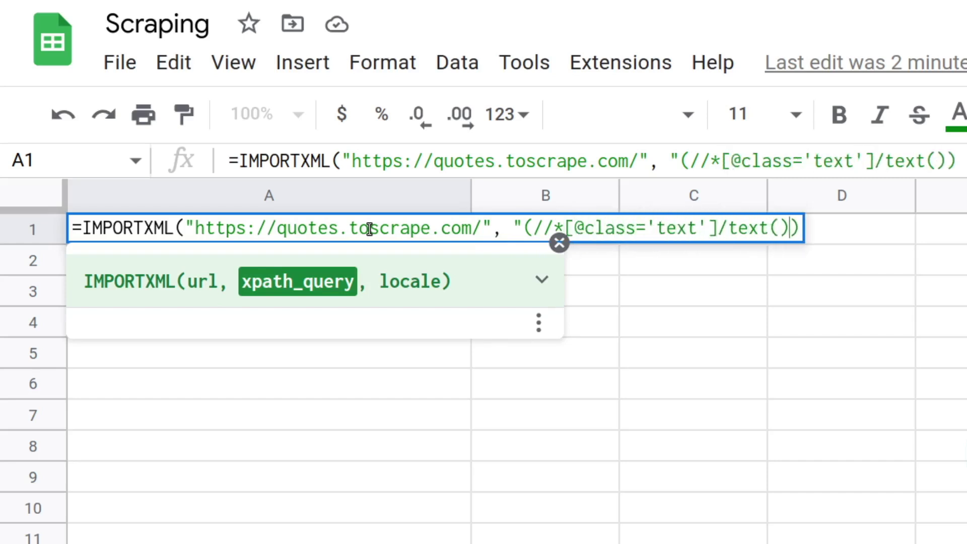
pyautogui.write('[1')
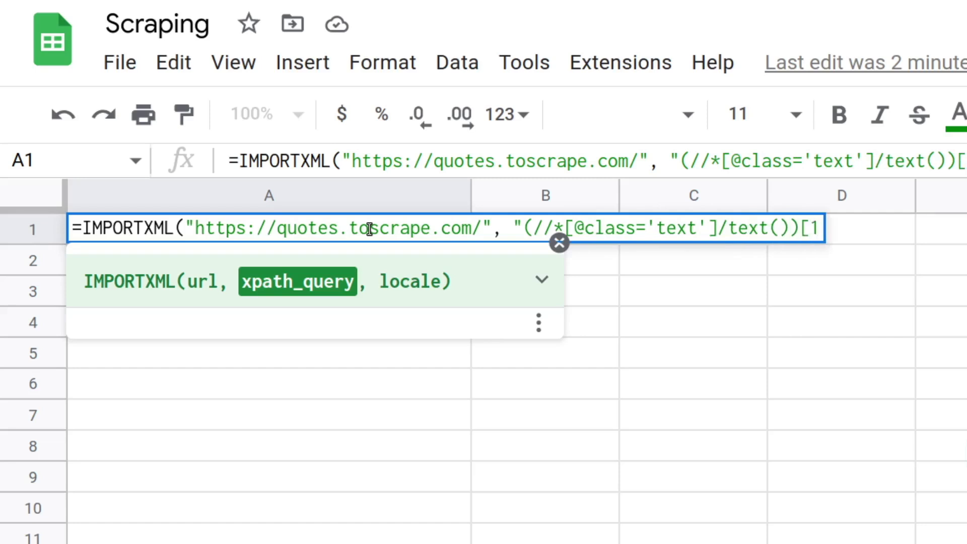
pyautogui.write(']")')
pyautogui.press('Return')
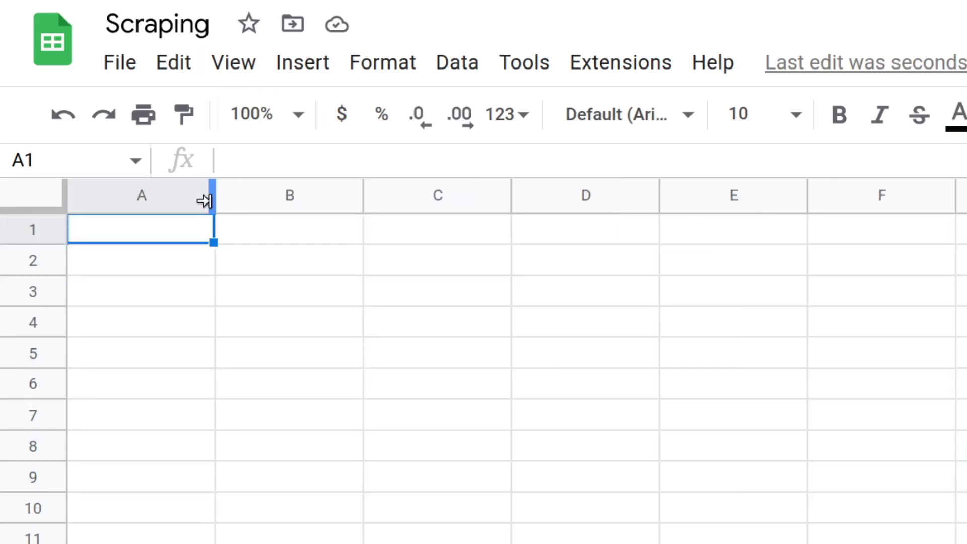
# Widen column A and paste the site URL into A1 and the quote XPath into A2.
pyautogui.moveTo(204, 200); pyautogui.dragTo(501, 216)
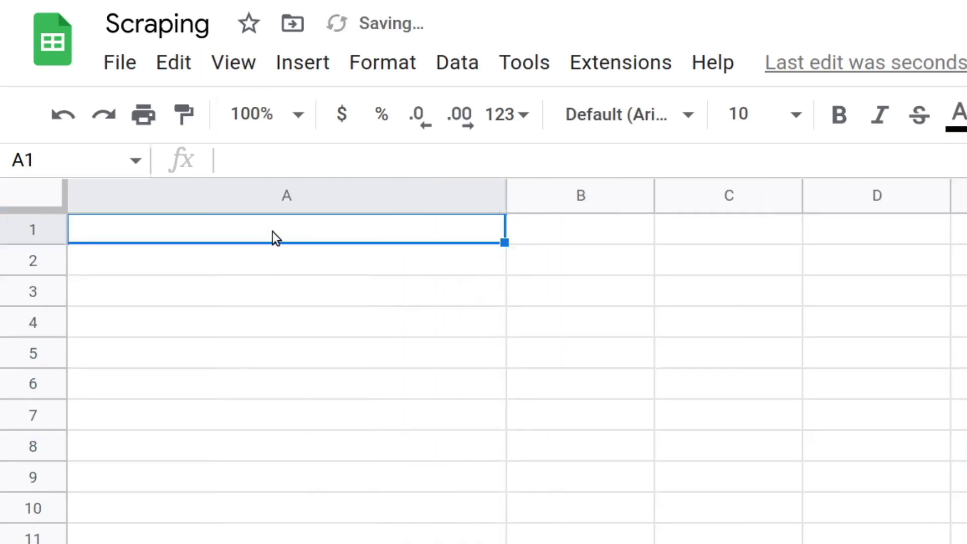
pyautogui.hotkey('ctrl', 'v')
pyautogui.click(253, 268)
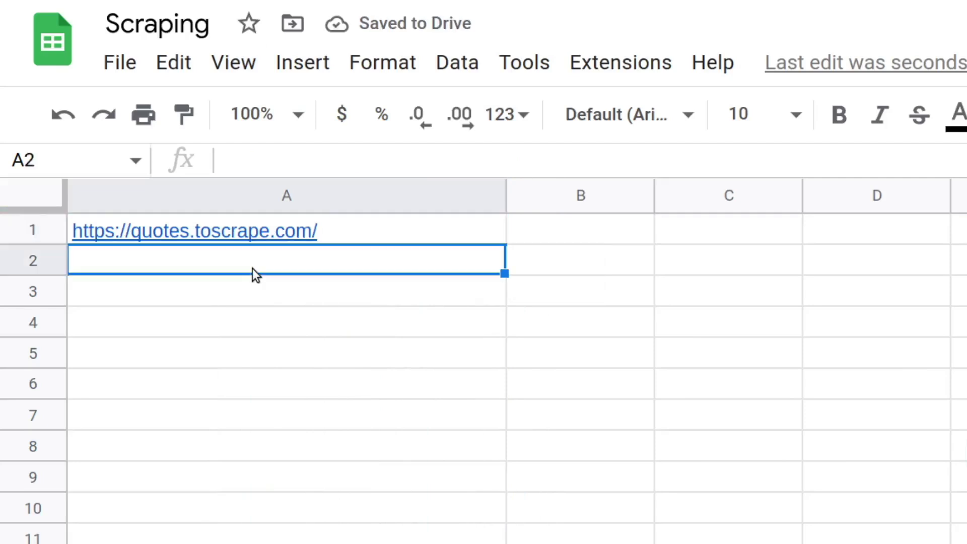
pyautogui.hotkey('ctrl', 'v')
# Label A5 'Scraping results' and enter =IMPORTXML(a1, a2) in A6.
pyautogui.click(159, 355)
pyautogui.write('Scraping results')
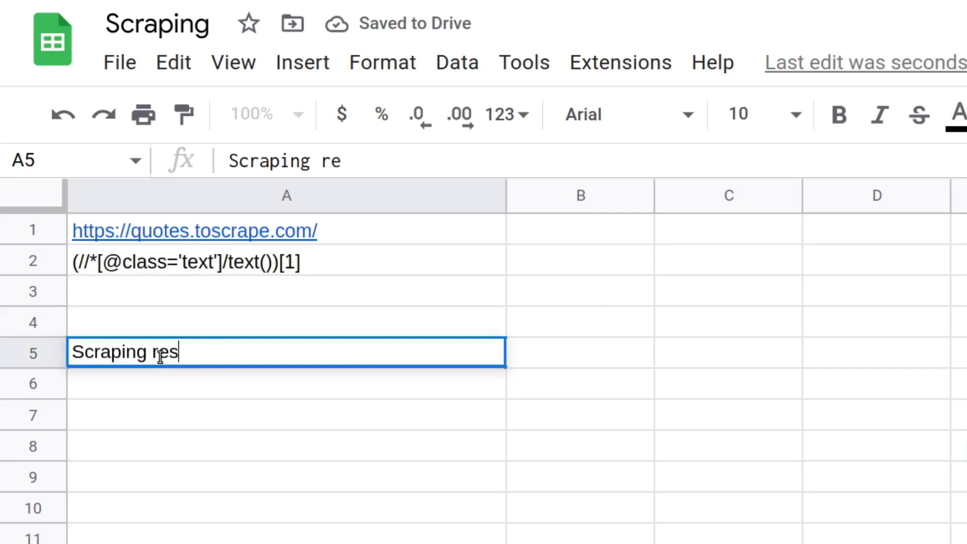
pyautogui.click(149, 383)
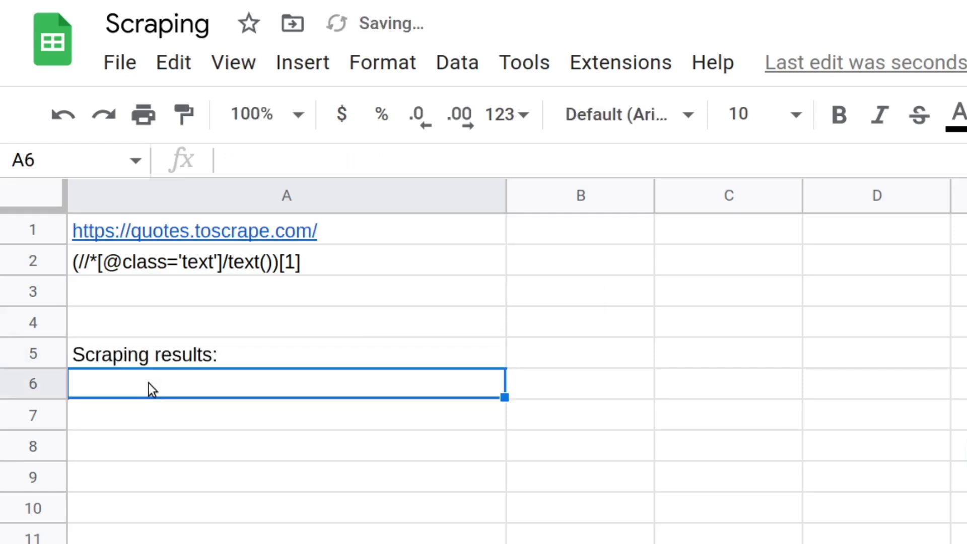
pyautogui.write('=import')
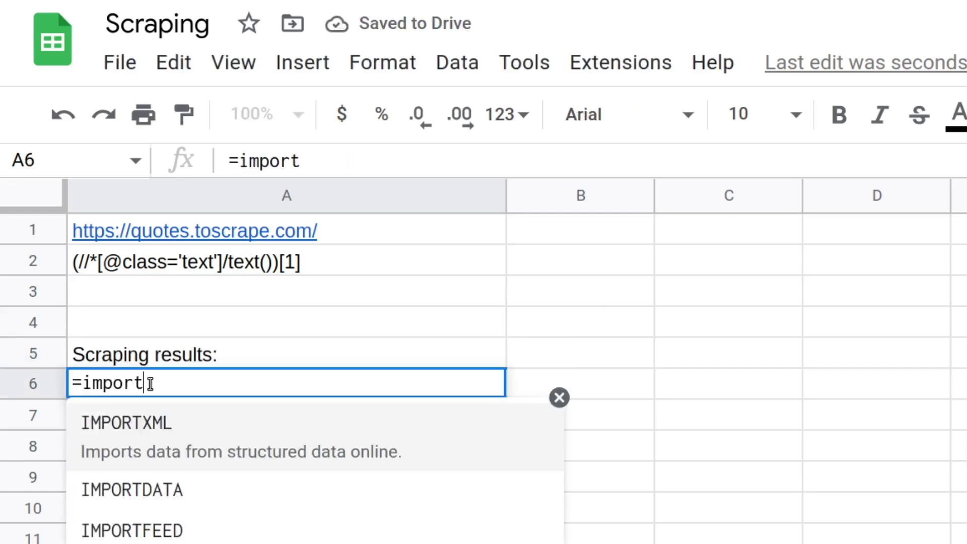
pyautogui.press('Tab')
pyautogui.write('a1, a2')
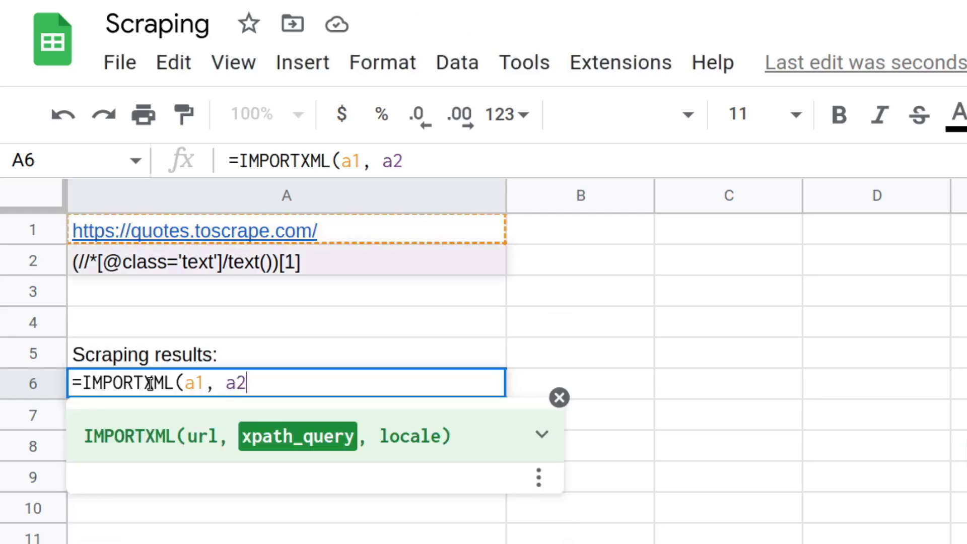
pyautogui.write(')')
pyautogui.press('Return')
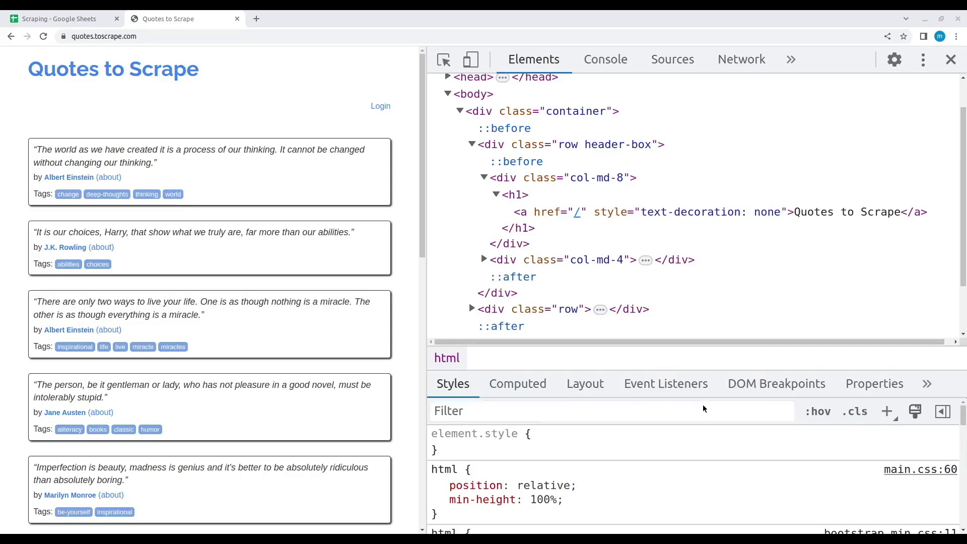
# Search the Elements panel with /html/body/div/div/div/h1/a, then replace it with //a to match 55 links.
pyautogui.hotkey('ctrl', 'f')
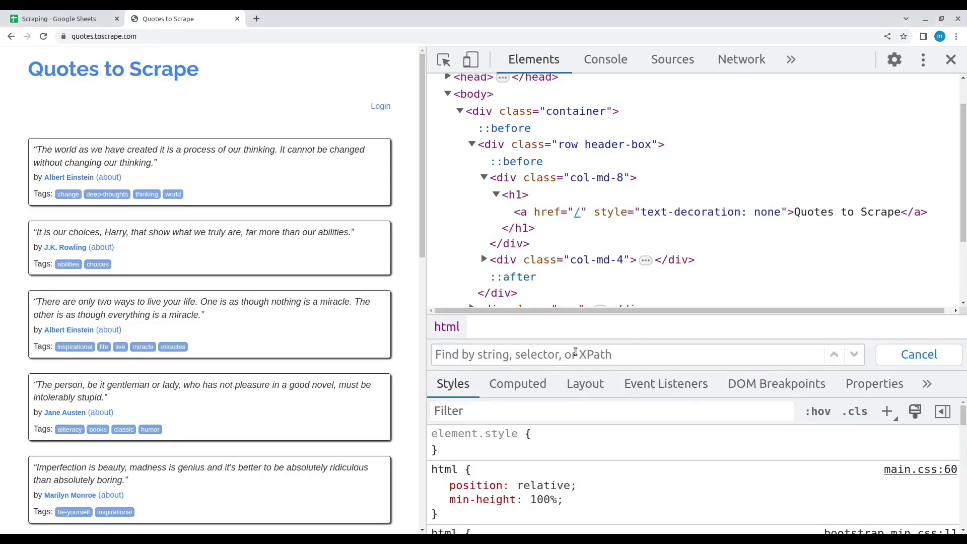
pyautogui.write('/html/')
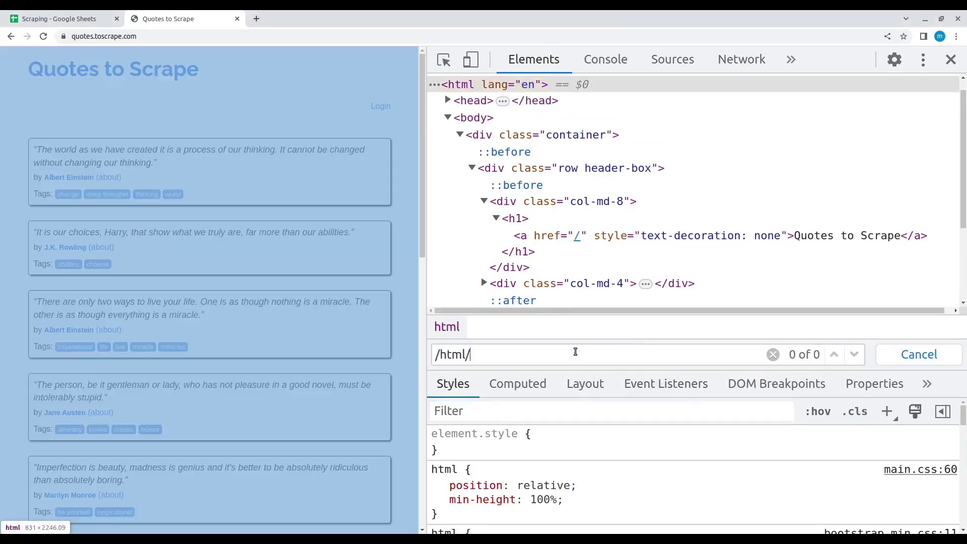
pyautogui.write('body/div/div/div')
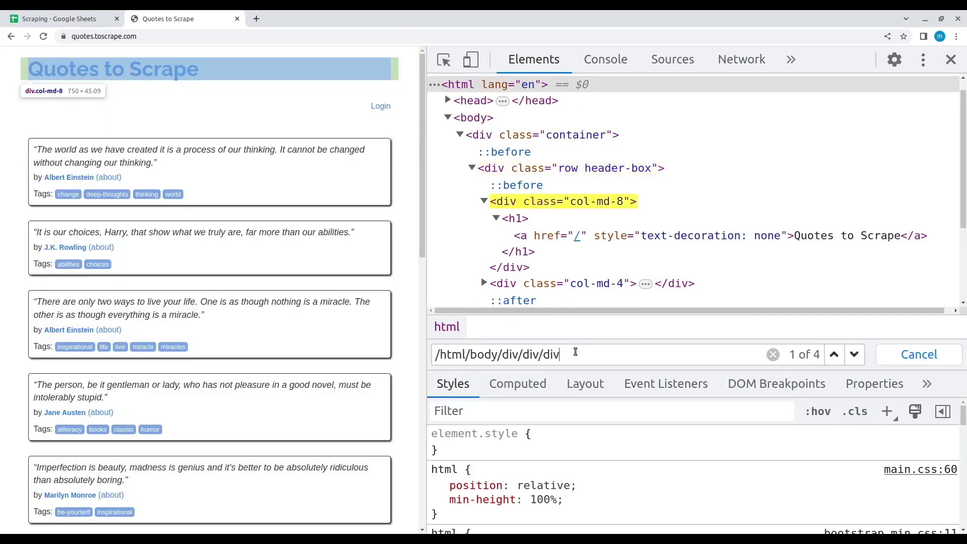
pyautogui.write('/h1')
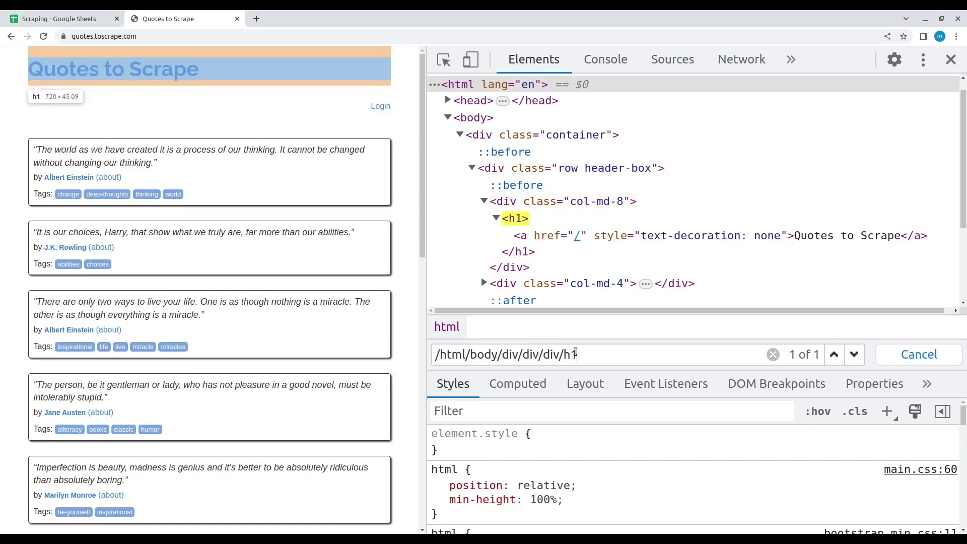
pyautogui.write('/a')
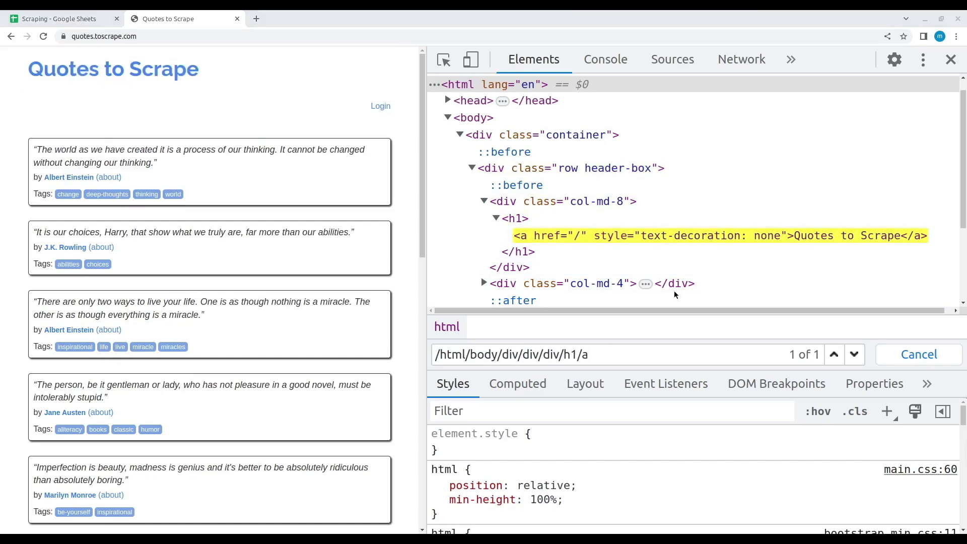
pyautogui.hotkey('ctrl', 'a')
pyautogui.press('BackSpace')
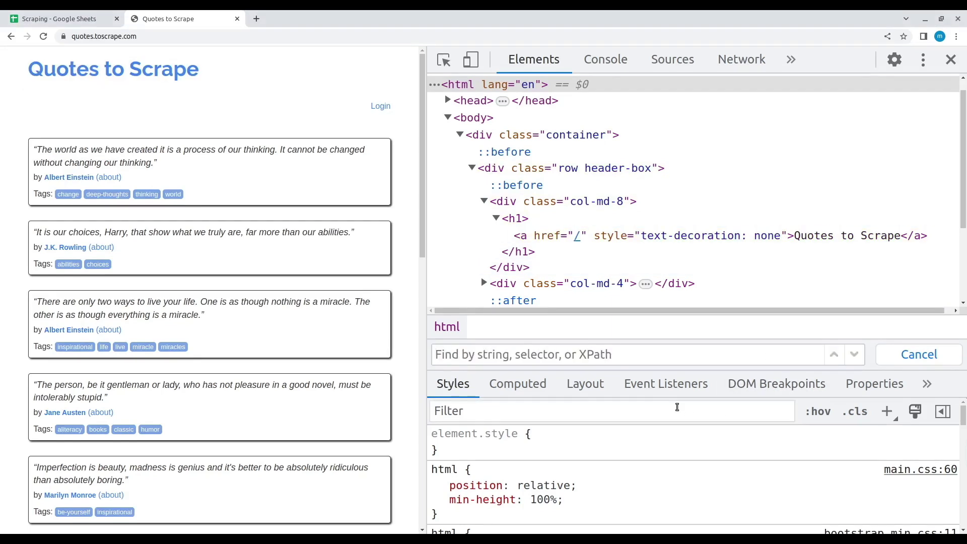
pyautogui.write('//a')
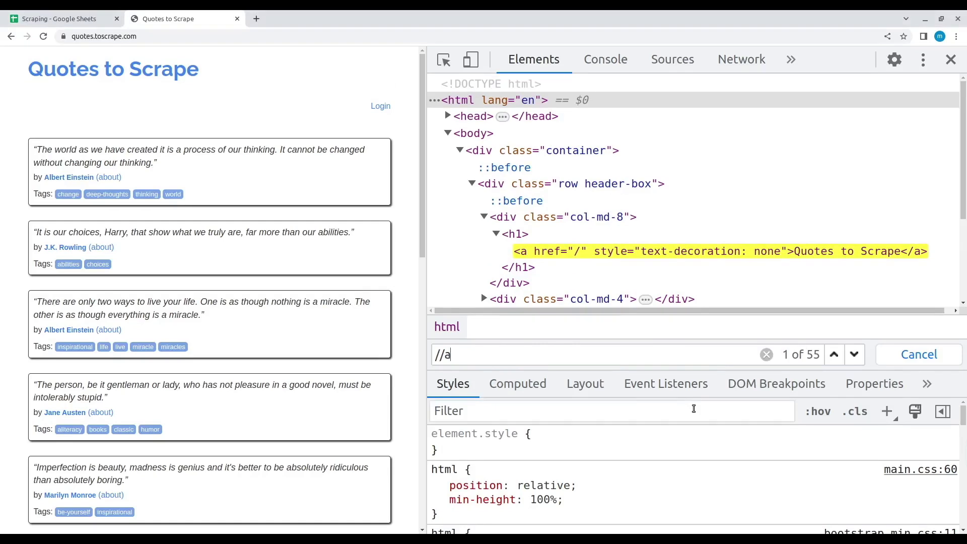
# In the Console, run $x('//a') and then $x('//a')[0] for the first link.
pyautogui.click(475, 358)
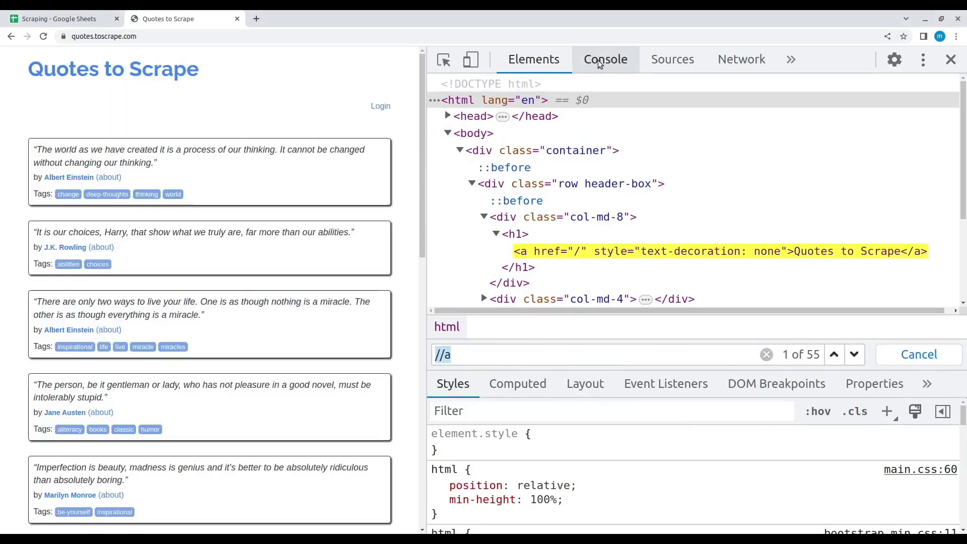
pyautogui.click(605, 59)
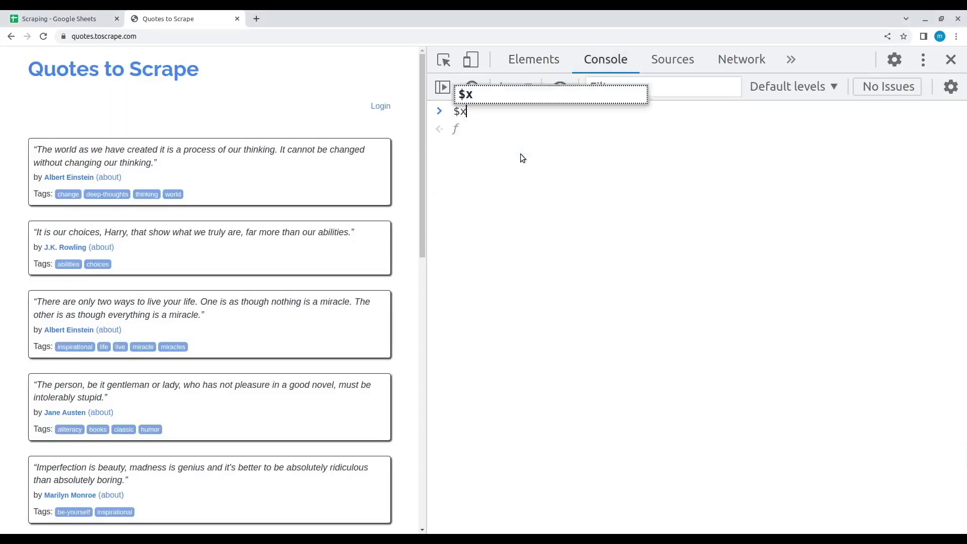
pyautogui.write("()'//a')")
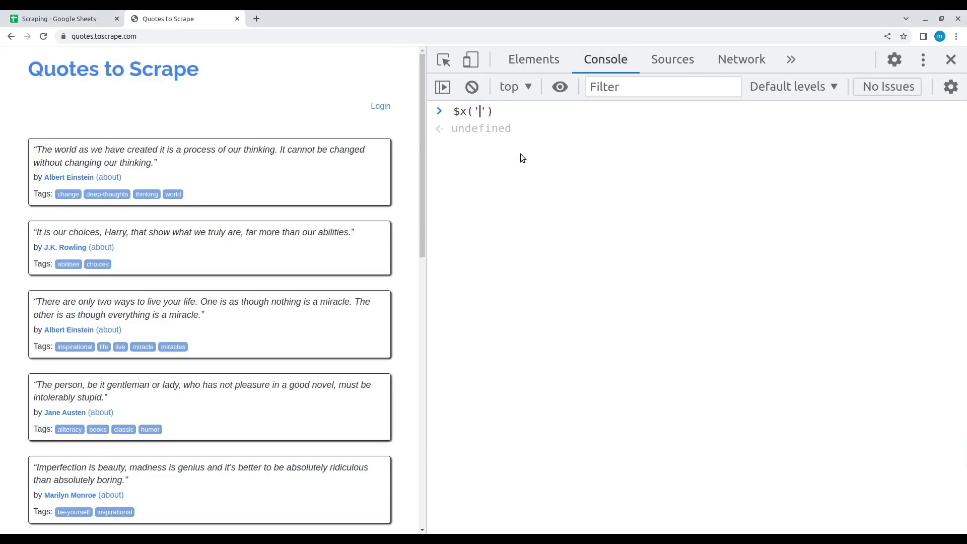
pyautogui.press('Return')
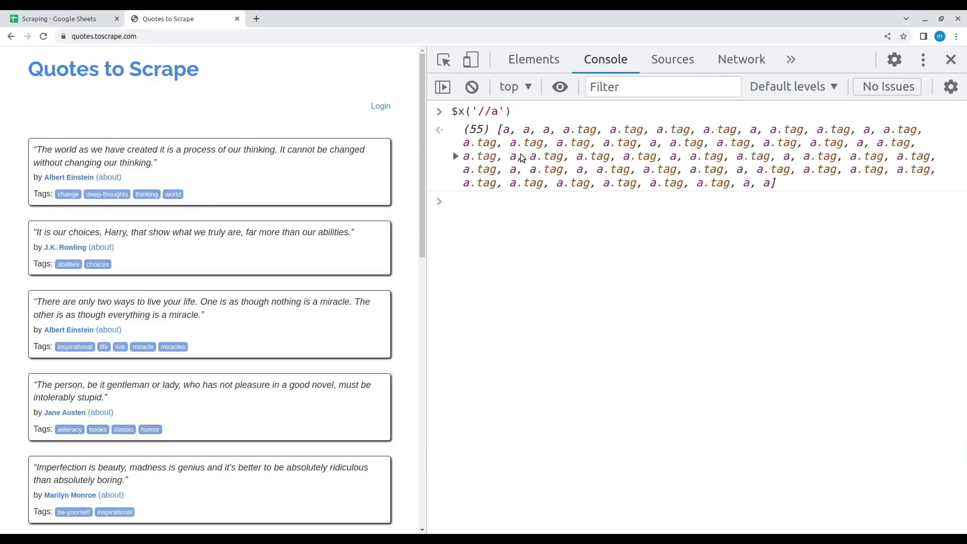
pyautogui.press('Up')
pyautogui.write('[0]')
pyautogui.press('Return')
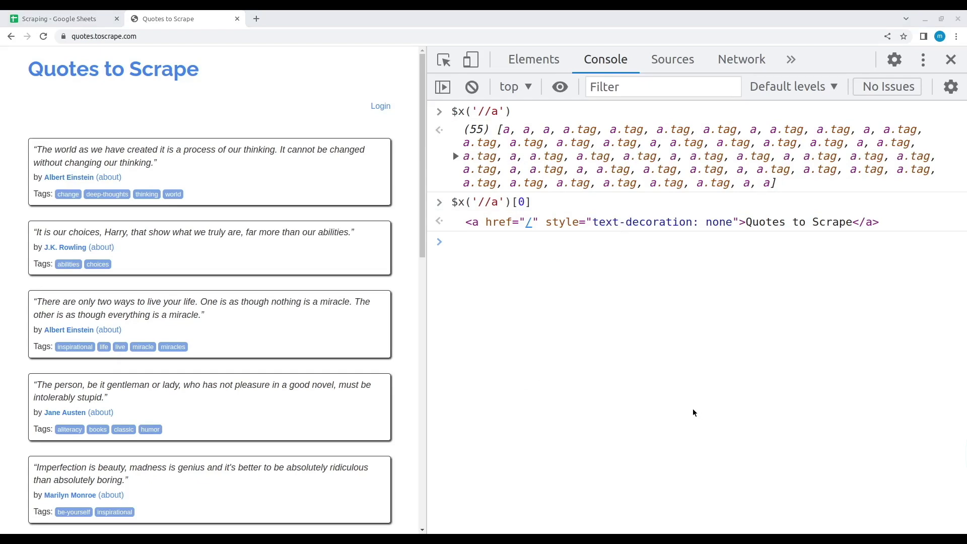
# Clear the console and run $x('//a/text()')[0] to get the first link's text.
pyautogui.hotkey('ctrl', 'l')
pyautogui.press('Up')
pyautogui.press('Left')
pyautogui.press('Left')
pyautogui.press('Left')
pyautogui.press('Left')
pyautogui.press('Left')
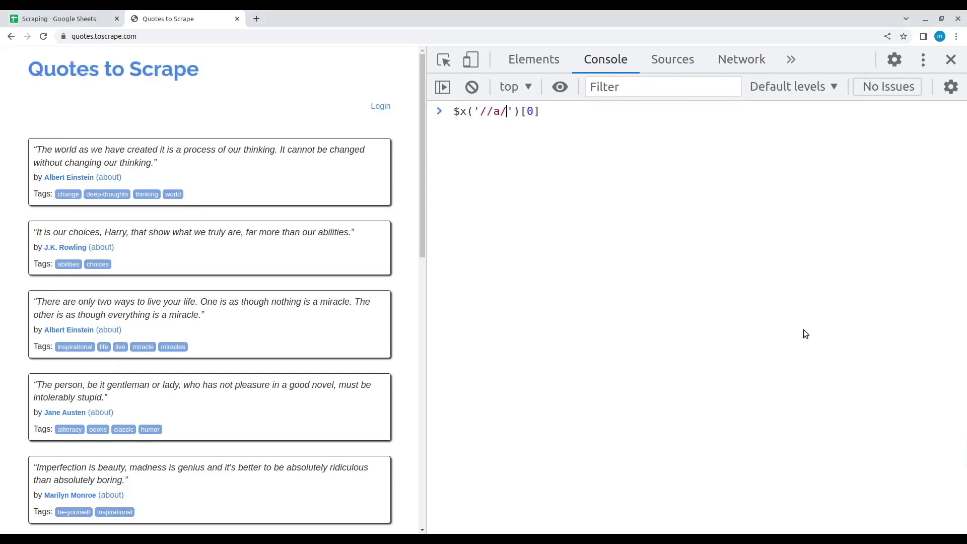
pyautogui.write('/text()')
pyautogui.press('Return')
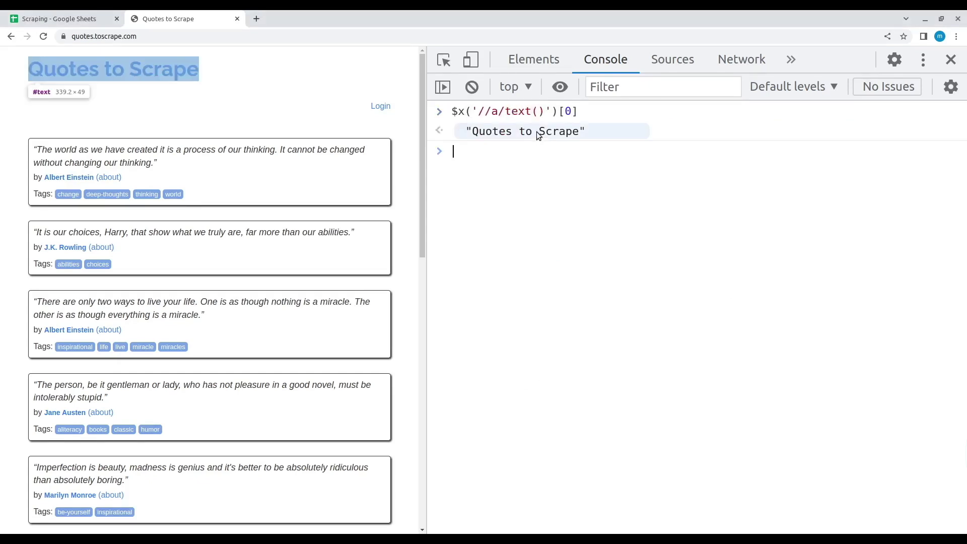
pyautogui.hotkey('ctrl', 'l')
pyautogui.press('Up')
pyautogui.press('Up')
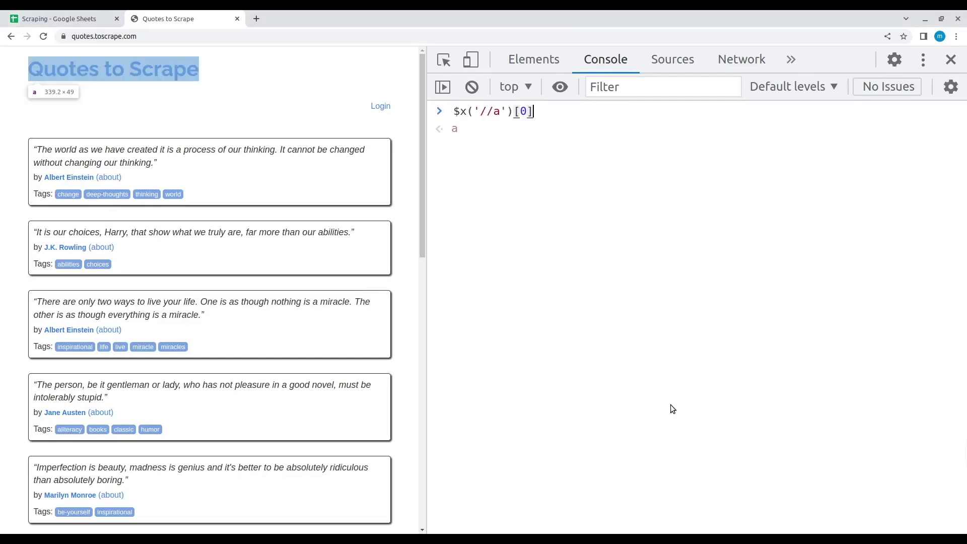
pyautogui.press('Left')
pyautogui.press('Left')
pyautogui.press('Left')
pyautogui.press('Left')
pyautogui.press('Left')
pyautogui.write('/@style')
pyautogui.press('Return')
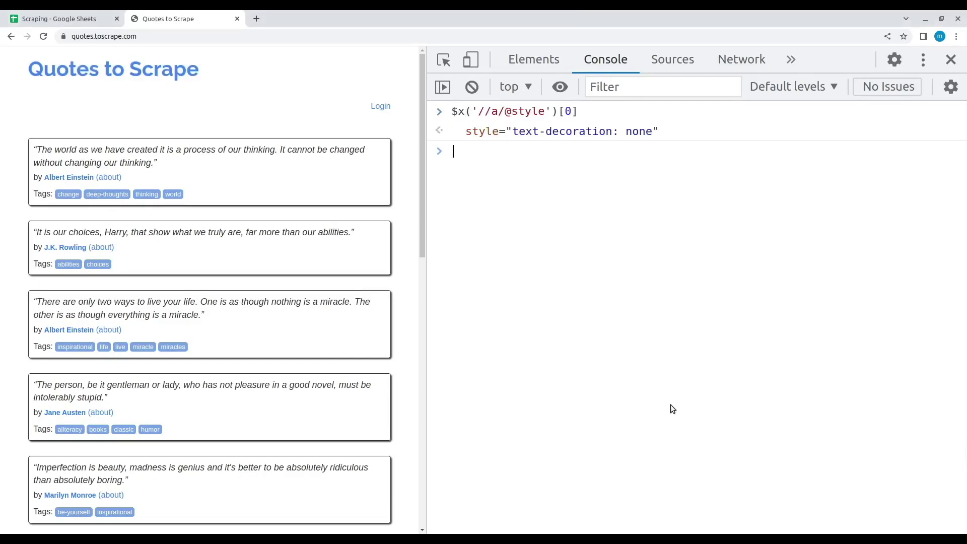
pyautogui.hotkey('ctrl', 'l')
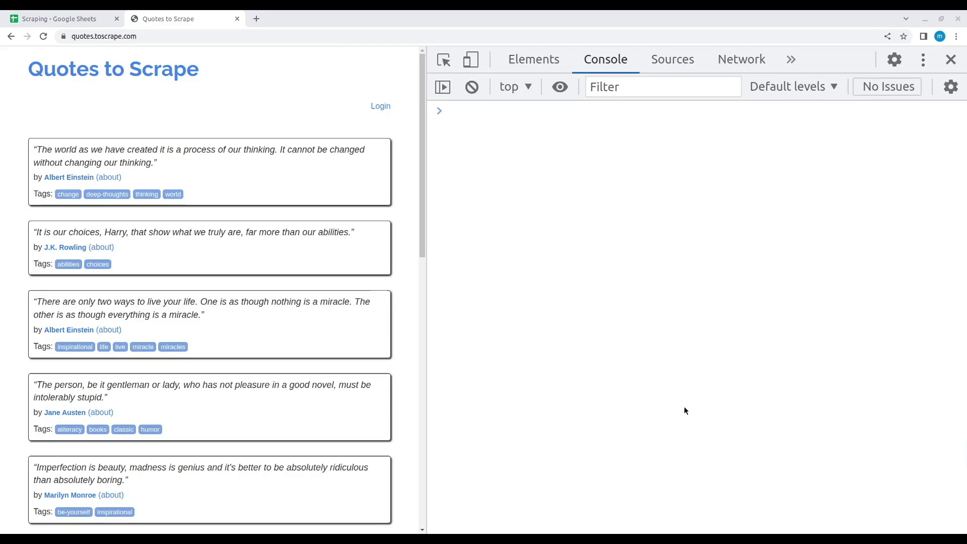
pyautogui.press('Up')
pyautogui.press('Return')
# Rewrite the query to filter links by the copied style attribute and run it.
pyautogui.press('Up')
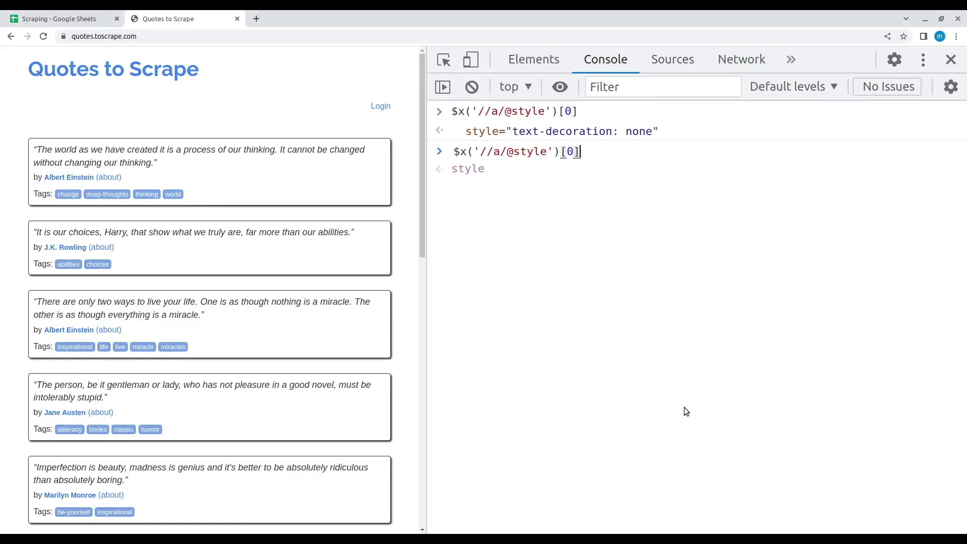
pyautogui.hotkey('ctrl', 'shift', 'Left')
pyautogui.press('BackSpace')
pyautogui.press('BackSpace')
pyautogui.press('BackSpace')
pyautogui.write('[')
pyautogui.write('style="text-decoration: none"')
pyautogui.write('@')
pyautogui.press('Return')
pyautogui.hotkey('ctrl', 'n')
pyautogui.write('book')
pyautogui.press('Return')
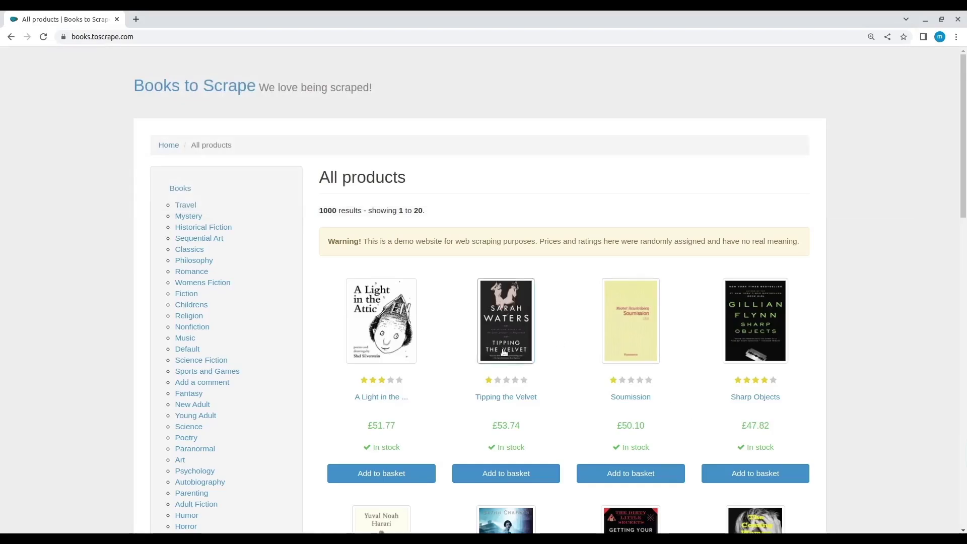
pyautogui.scroll(-3, 504, 348)
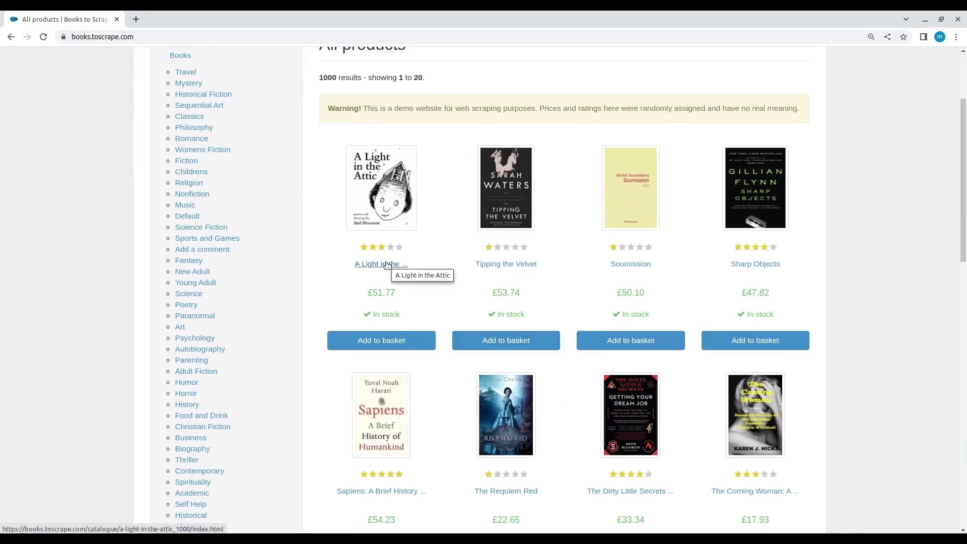
pyautogui.rightClick(386, 263)
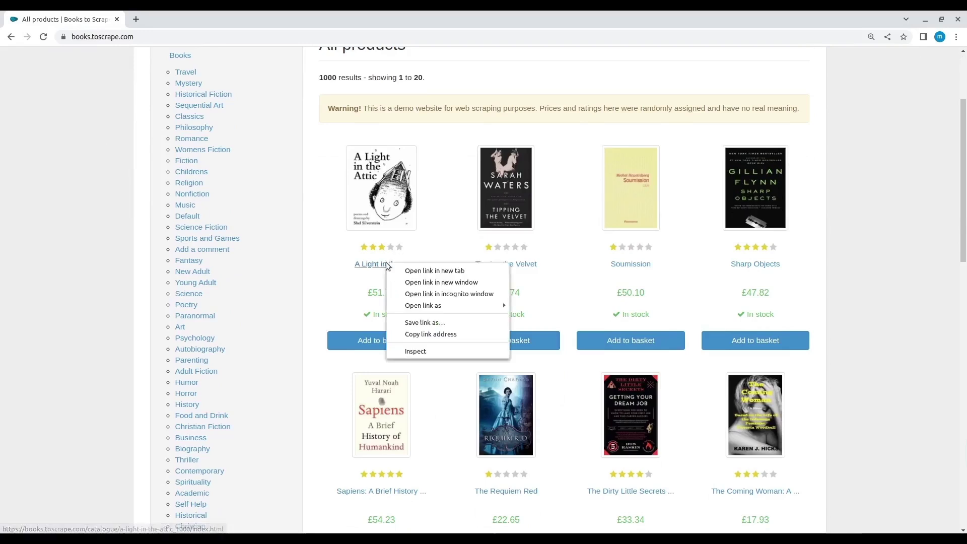
pyautogui.click(431, 351)
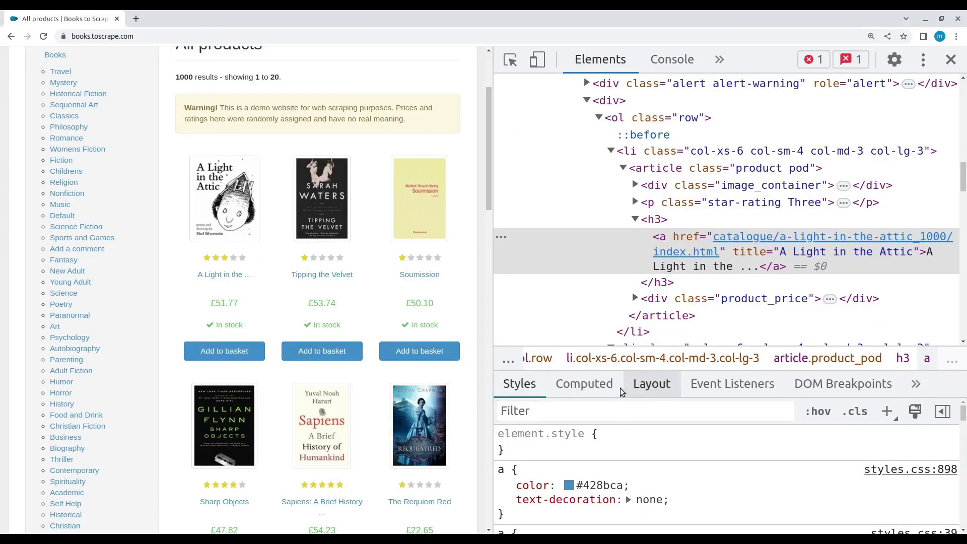
pyautogui.hotkey('ctrl', 'f')
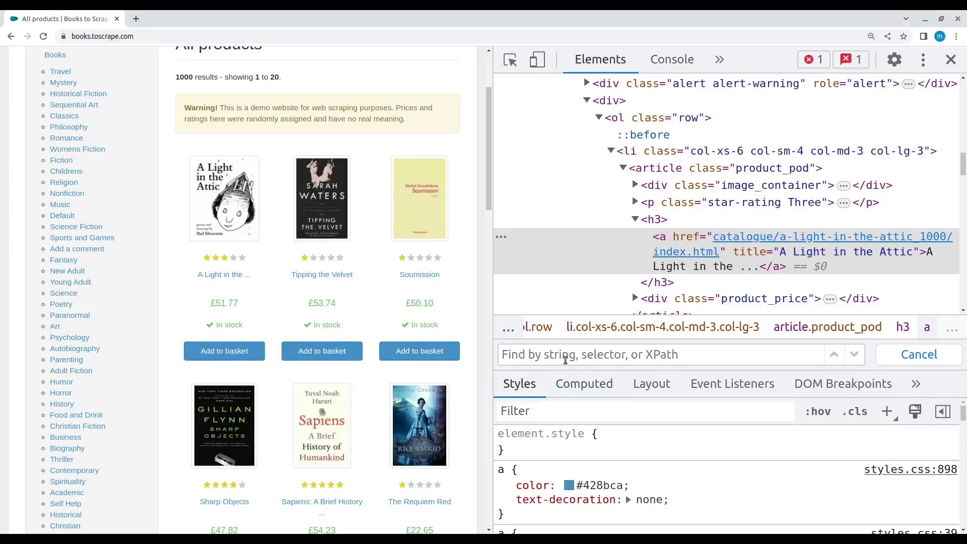
pyautogui.write('//h3/')
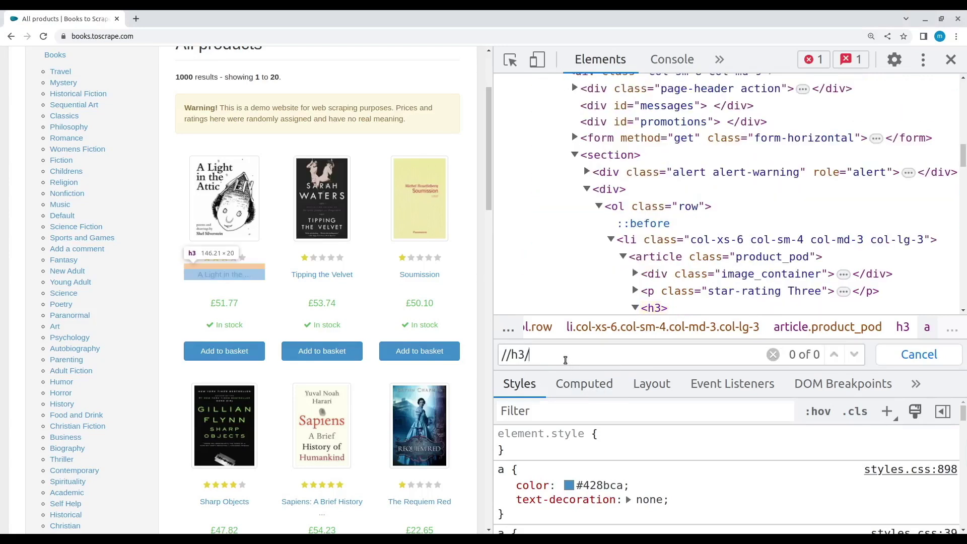
pyautogui.write('a/')
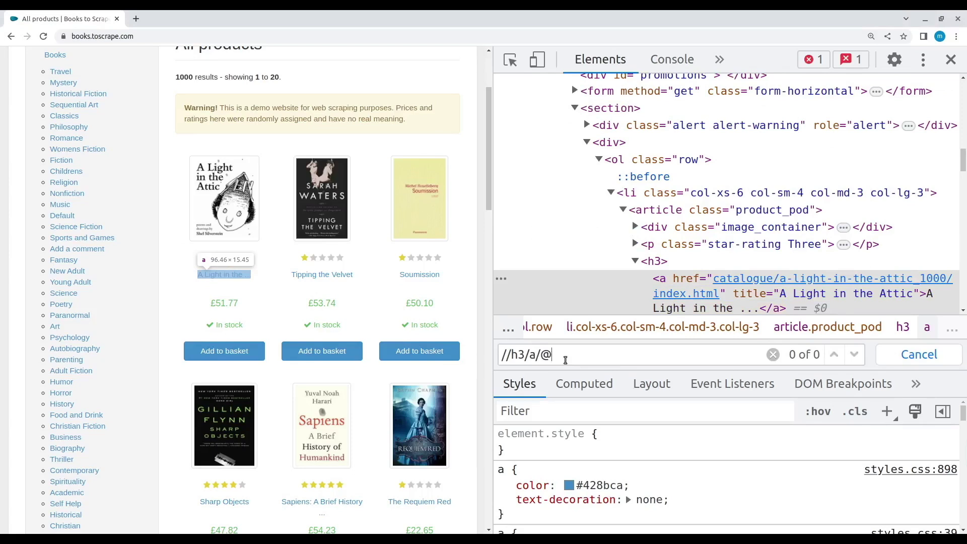
pyautogui.write('@title')
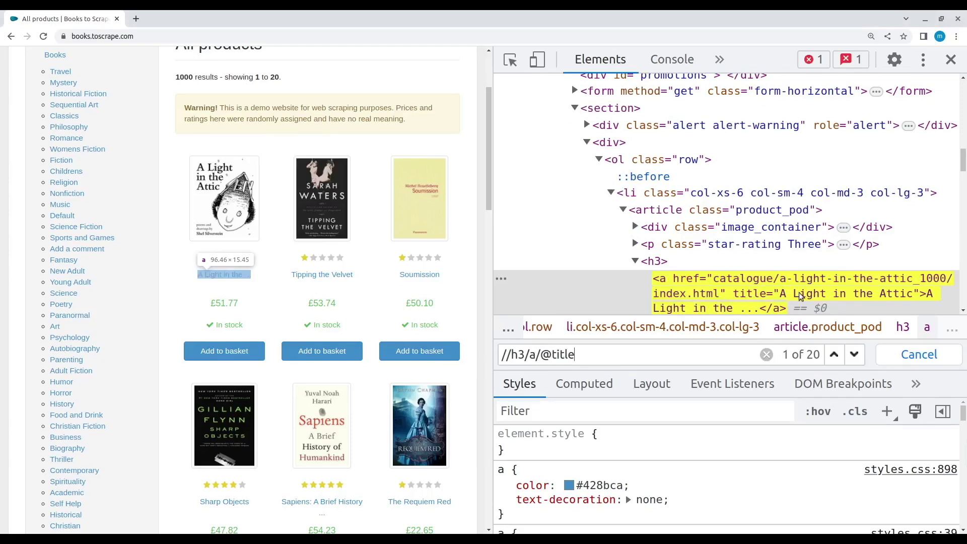
pyautogui.click(811, 292)
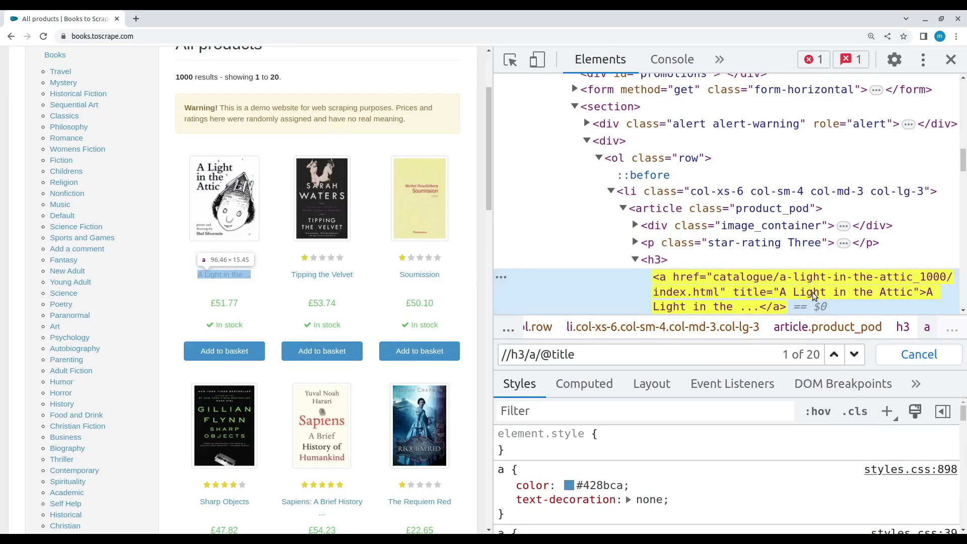
# Create a new spreadsheet with 'URL' in A1 and the Books to Scrape address pasted into a widened B1.
pyautogui.hotkey('ctrl', 'n')
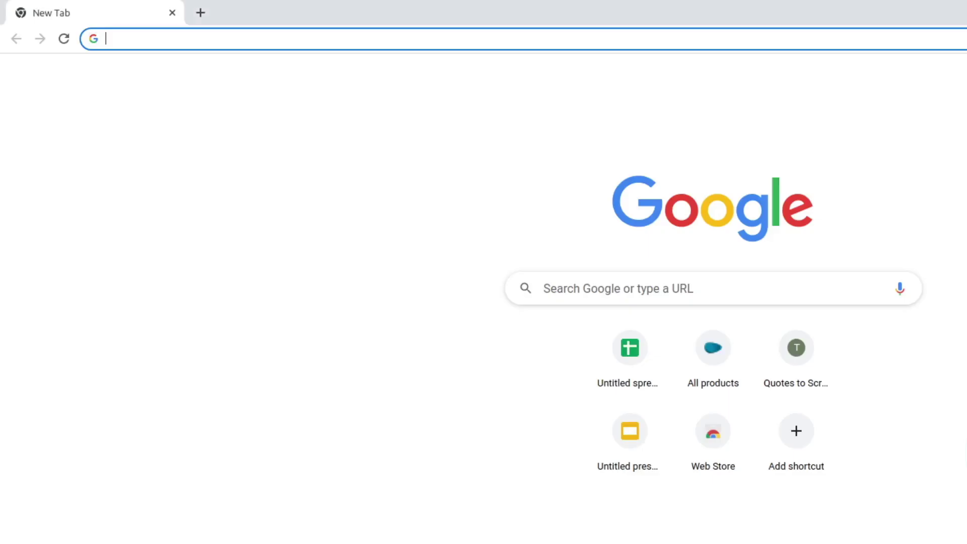
pyautogui.write('sh')
pyautogui.press('Return')
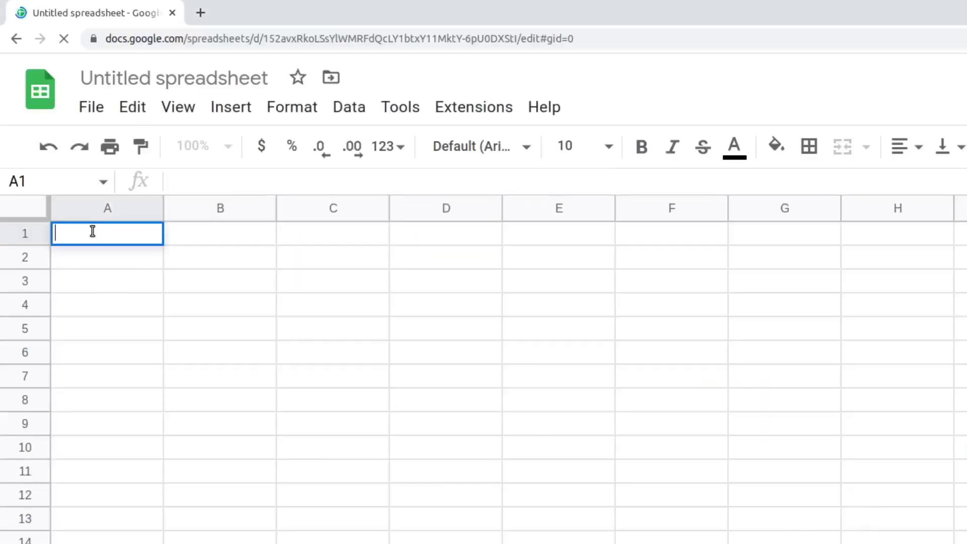
pyautogui.write('URL')
pyautogui.click(227, 233)
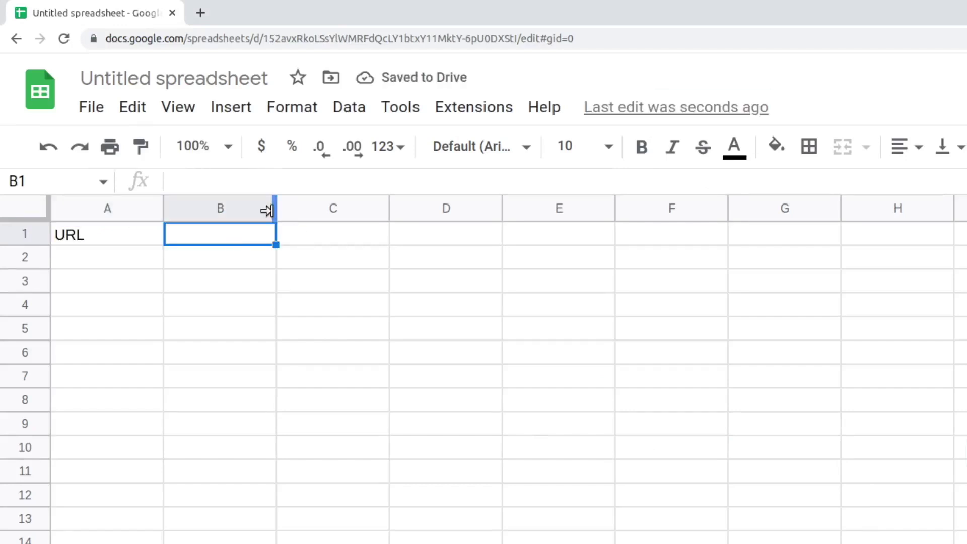
pyautogui.moveTo(276, 208); pyautogui.dragTo(374, 212)
pyautogui.write('https://books.toscrape.com/')
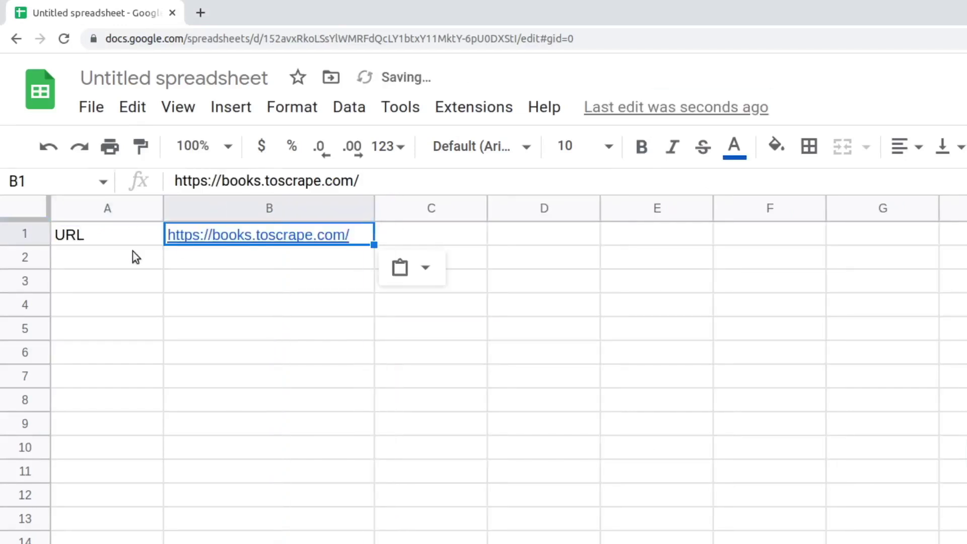
pyautogui.click(87, 257)
pyautogui.write('Book Title')
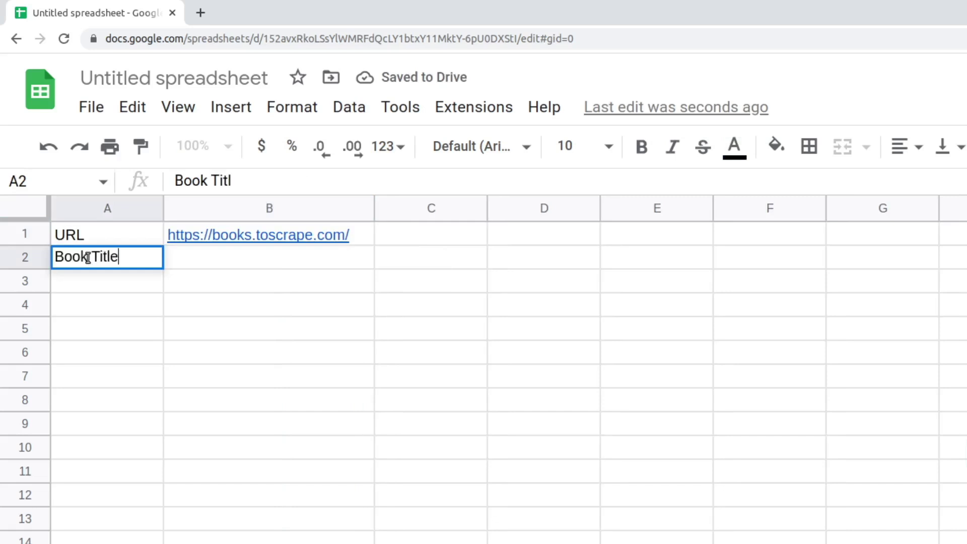
pyautogui.click(178, 251)
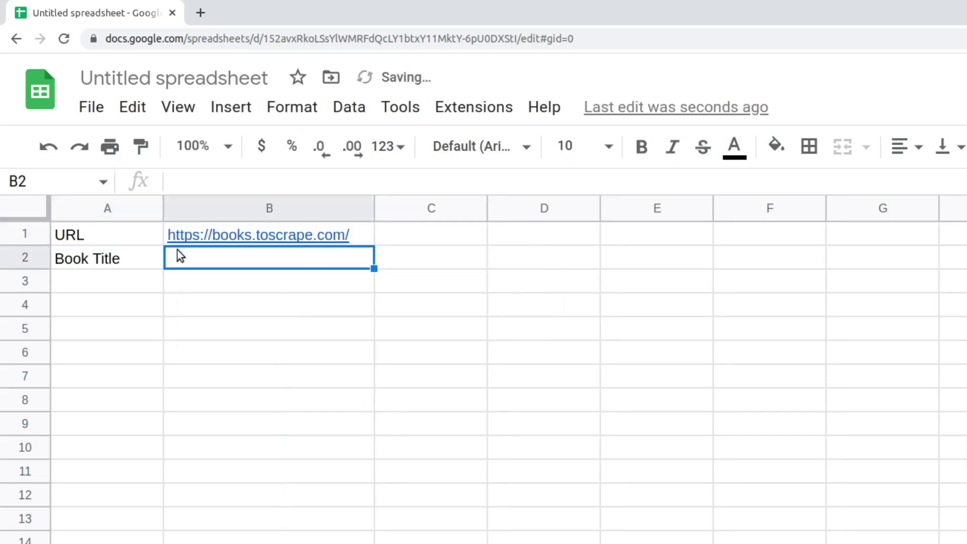
pyautogui.write('//h3/a')
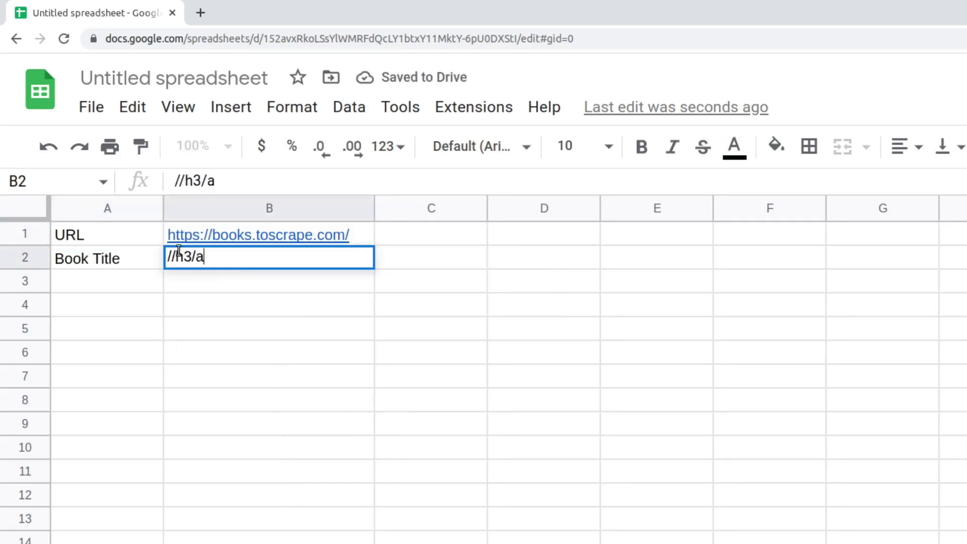
pyautogui.write('/@title')
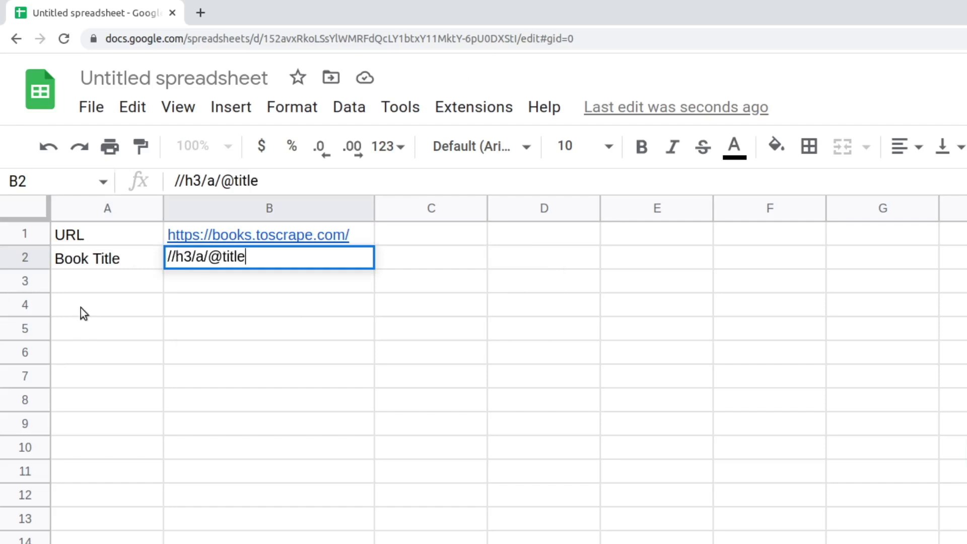
pyautogui.click(80, 307)
# Enter =IMPORTXML(B1,B2) in A4 to list the book titles.
pyautogui.write('=')
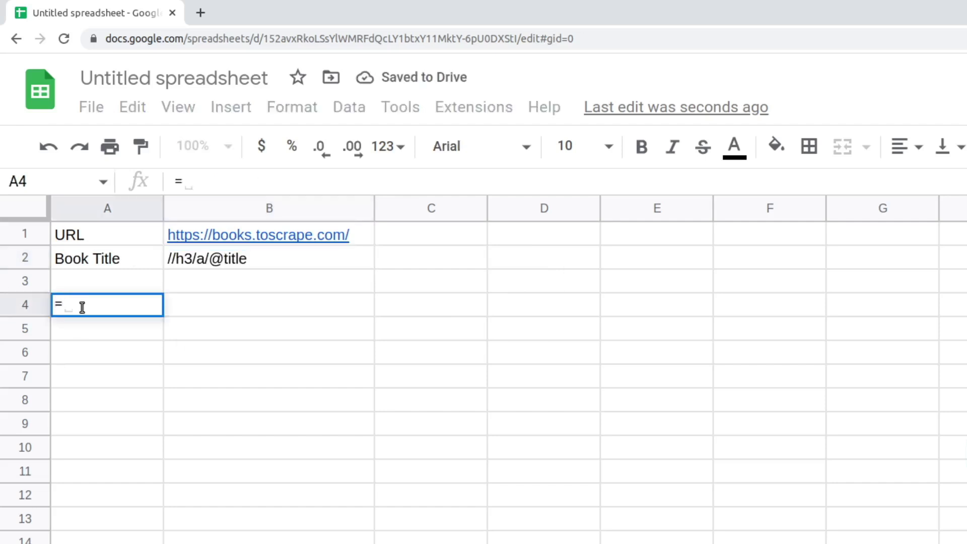
pyautogui.write('Import')
pyautogui.press('Tab')
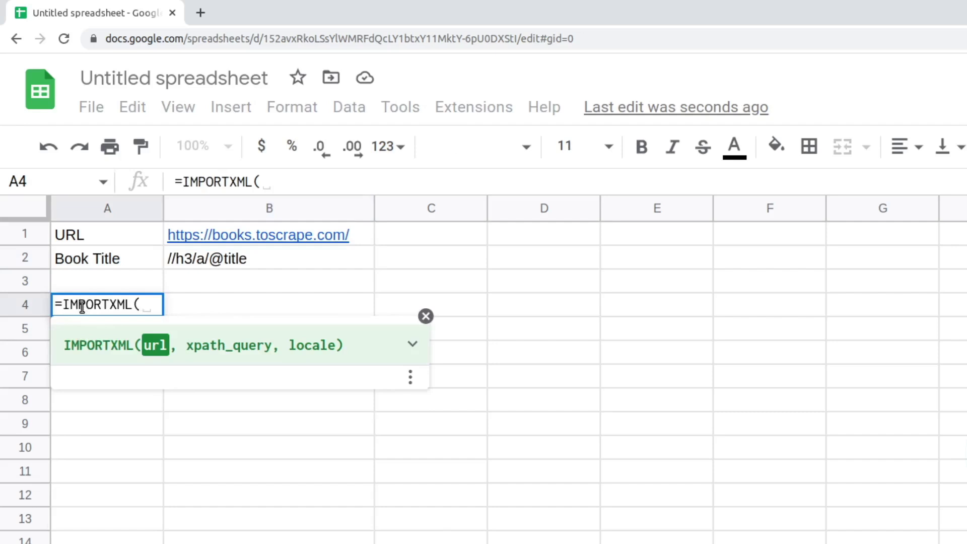
pyautogui.click(186, 233)
pyautogui.write(',')
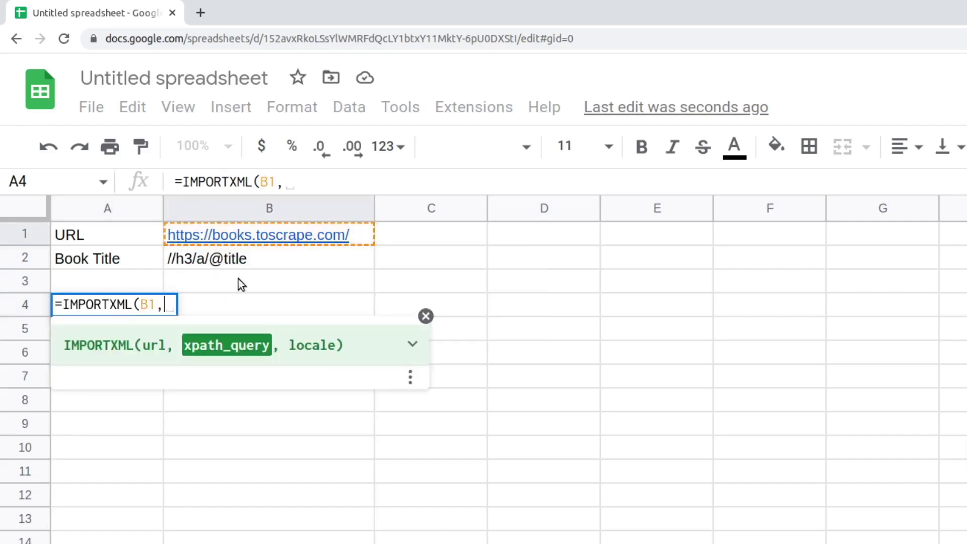
pyautogui.click(235, 261)
pyautogui.write(')')
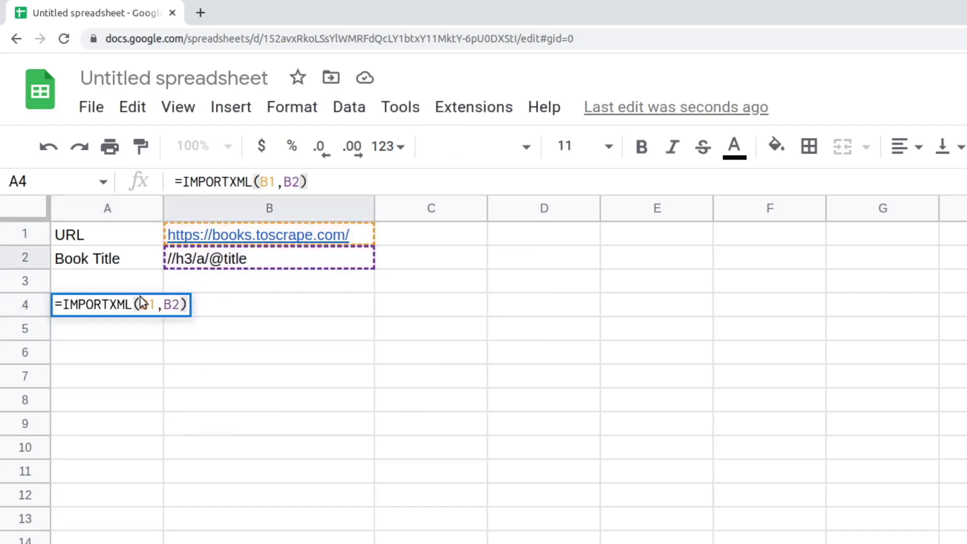
pyautogui.press('Return')
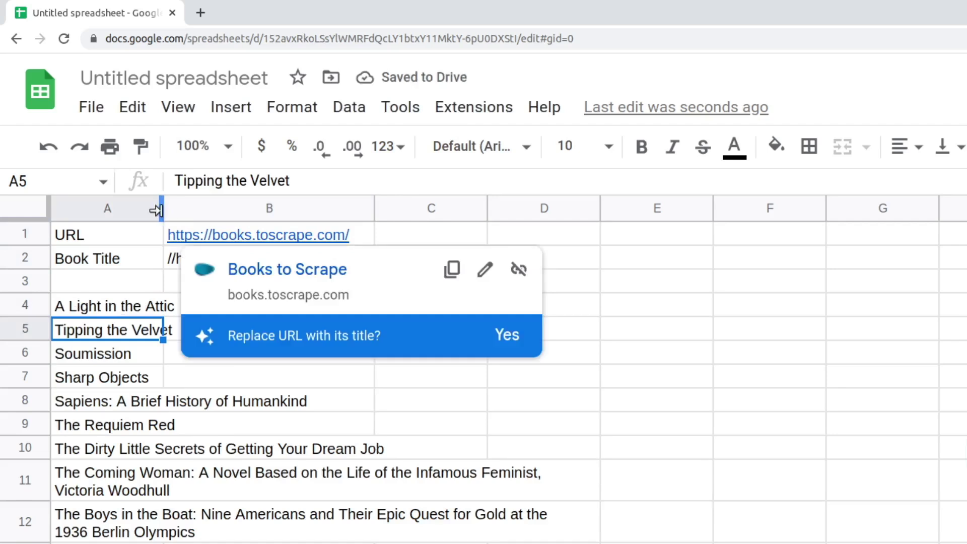
pyautogui.moveTo(160, 210); pyautogui.dragTo(595, 259)
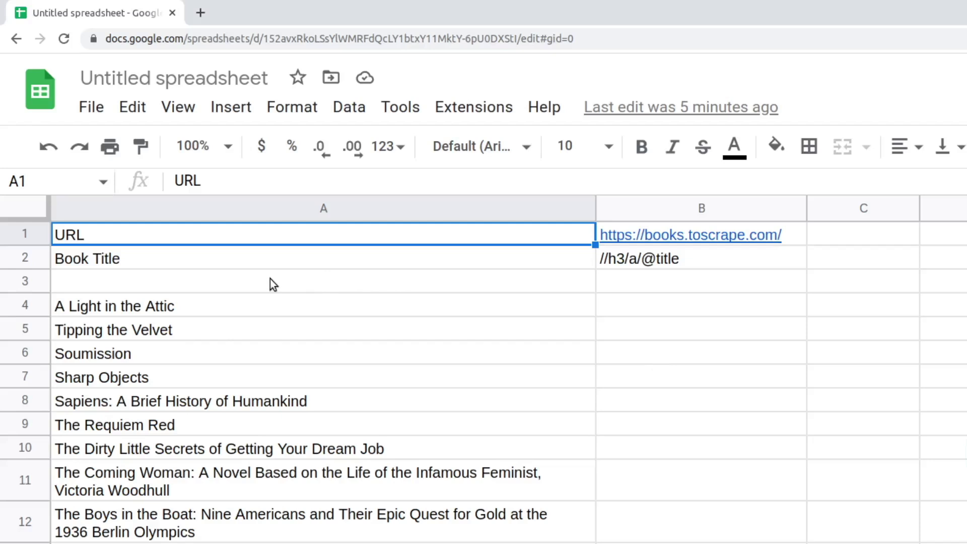
pyautogui.doubleClick(270, 279)
pyautogui.write('Book Price')
pyautogui.press('Tab')
pyautogui.write('//*')
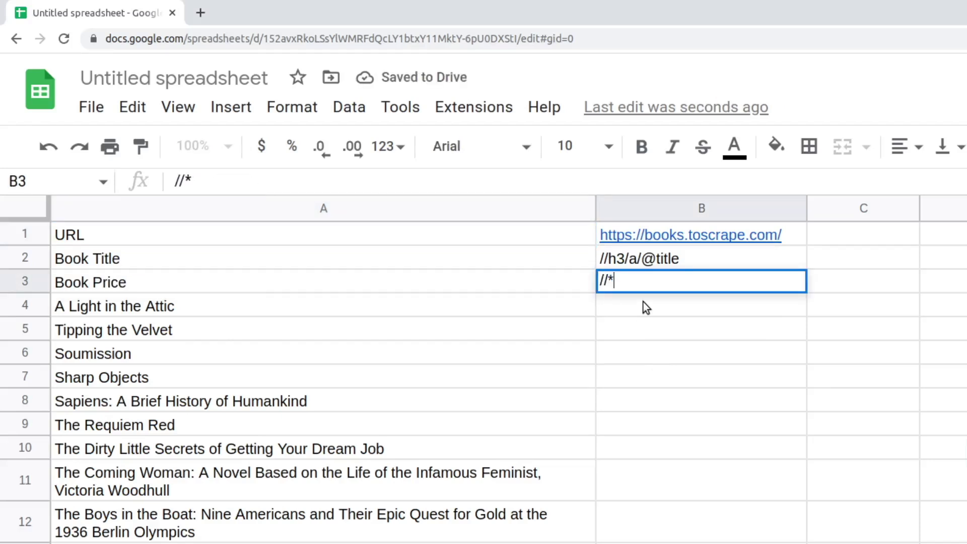
pyautogui.write('[@class="')
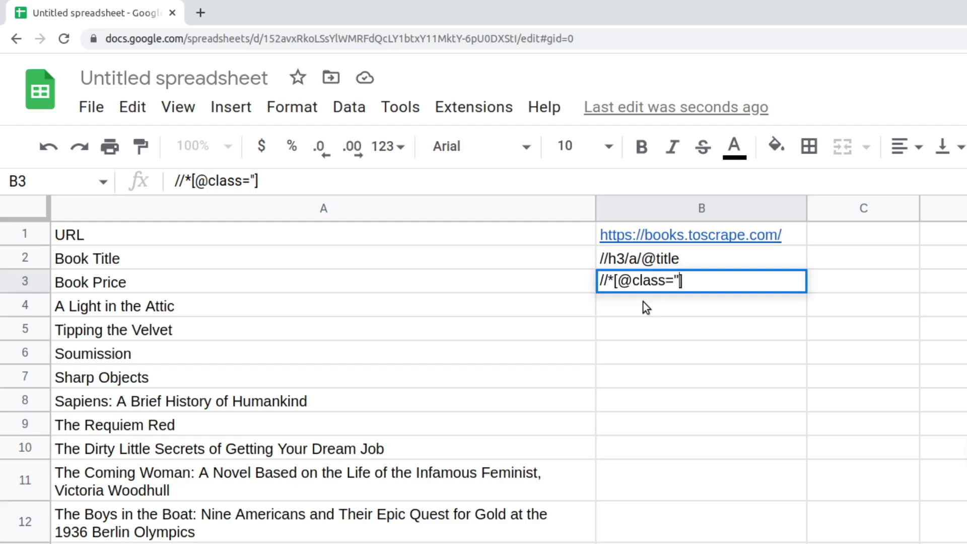
pyautogui.write('price_color"]')
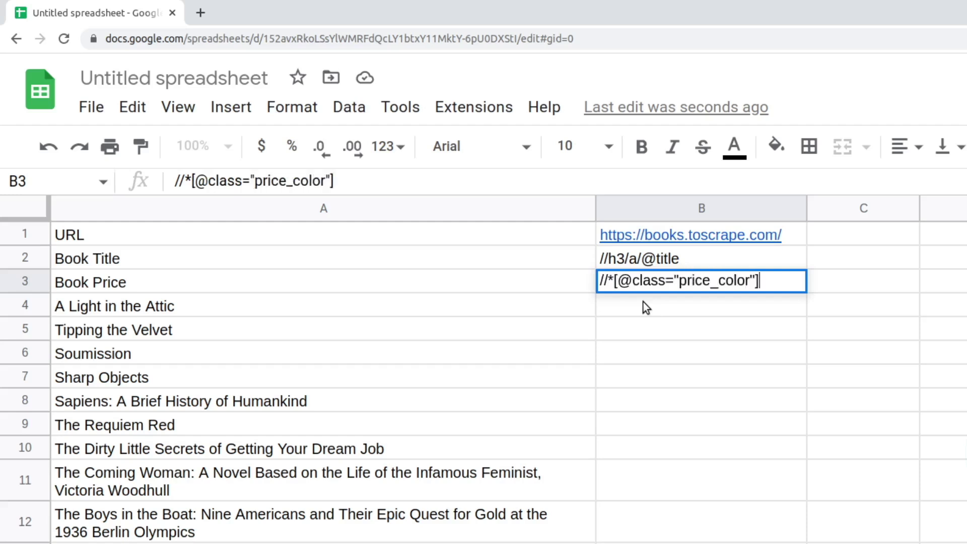
pyautogui.write('/text()')
pyautogui.press('Return')
# Enter =IMPORTXML(B1,B3) in B4 to list the book prices beside the titles.
pyautogui.click(623, 307)
pyautogui.write('=import')
pyautogui.press('Tab')
pyautogui.click(620, 233)
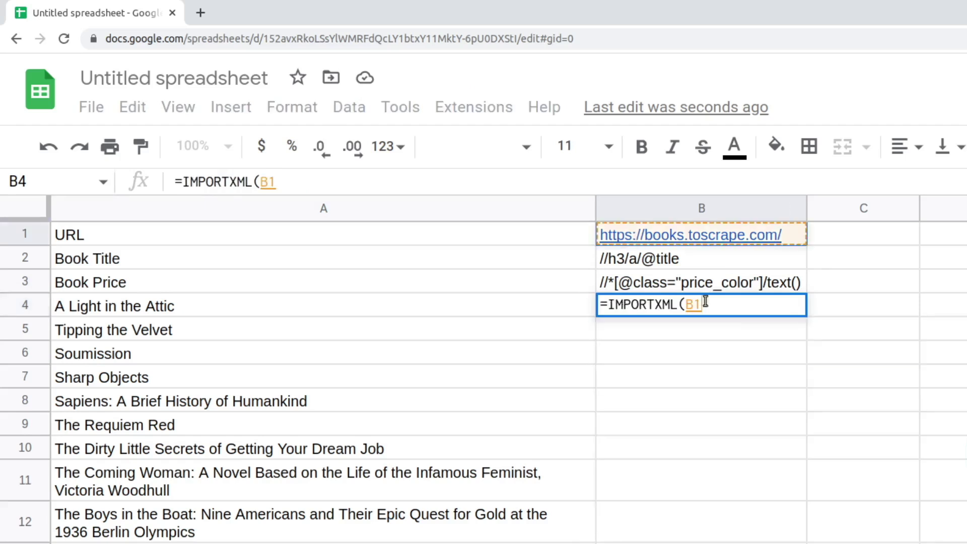
pyautogui.write(',')
pyautogui.click(652, 281)
pyautogui.write(')')
pyautogui.press('Return')
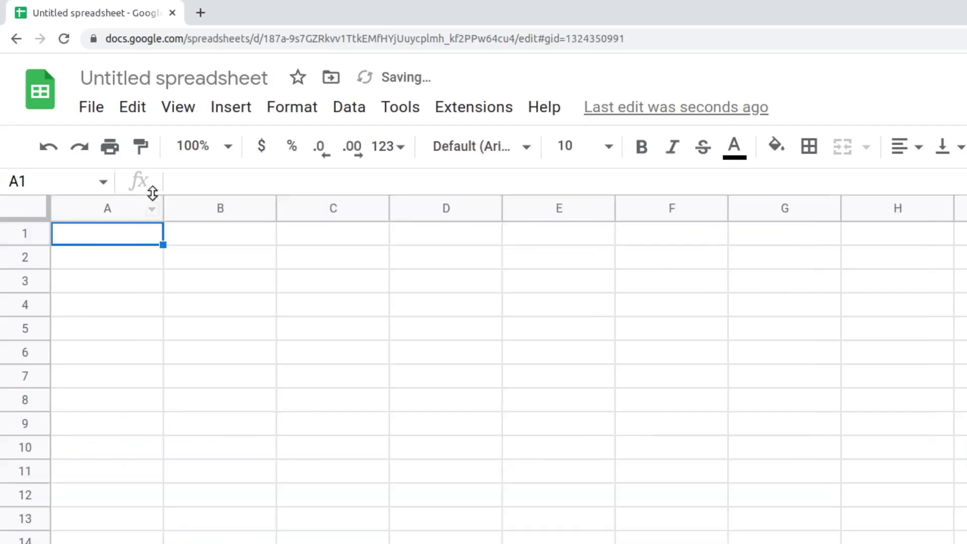
# Widen columns A and B, type 'URL' in A1 and paste the Wikipedia page address into B1.
pyautogui.moveTo(158, 206); pyautogui.dragTo(325, 204)
pyautogui.write('URL')
pyautogui.moveTo(431, 202); pyautogui.dragTo(634, 218)
pyautogui.click(413, 237)
pyautogui.write('https://en.wikipedia.org/wiki/List_of_highest-grossing_films')
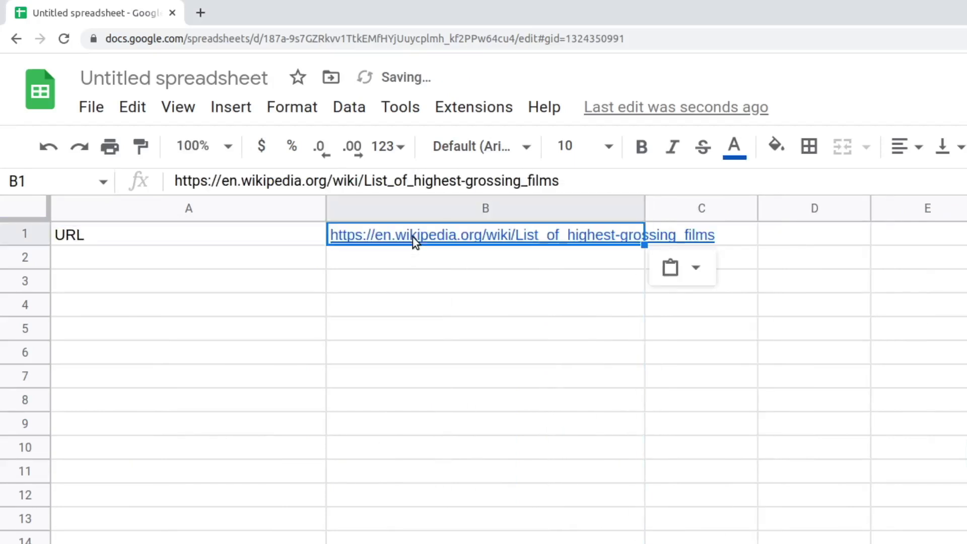
# Enter =IMPORTHTML(B1, "table", 1) in A3 to import the highest-grossing films table.
pyautogui.click(186, 258)
pyautogui.click(152, 280)
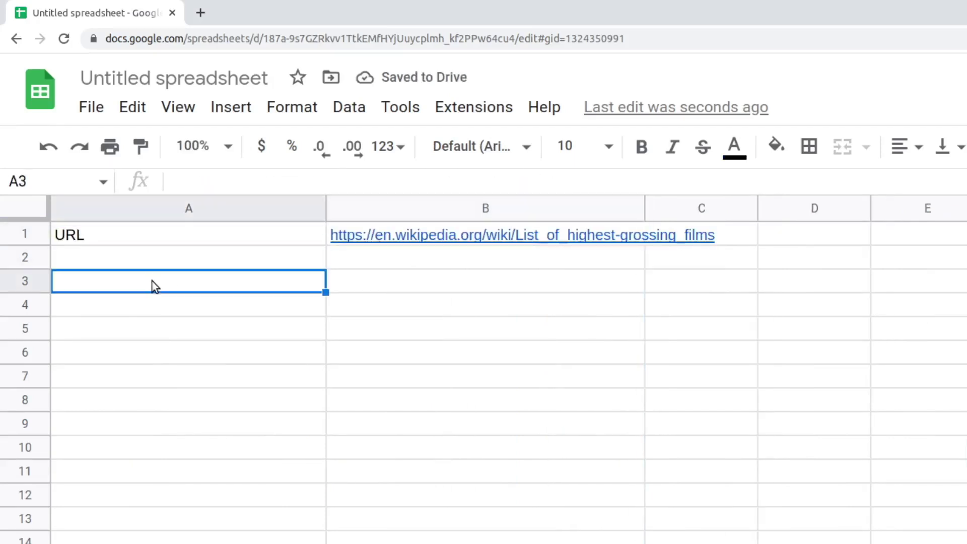
pyautogui.write('=IMPORTHTML(')
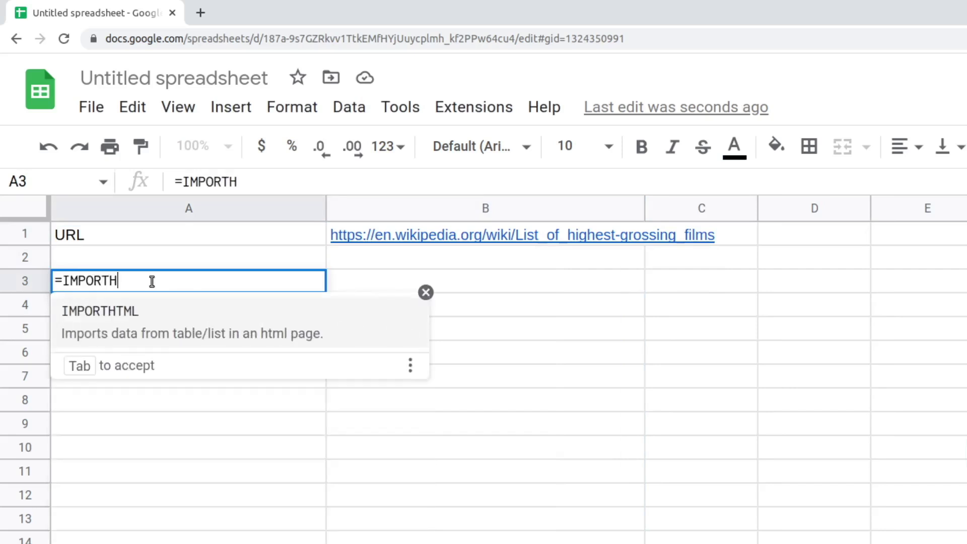
pyautogui.click(365, 235)
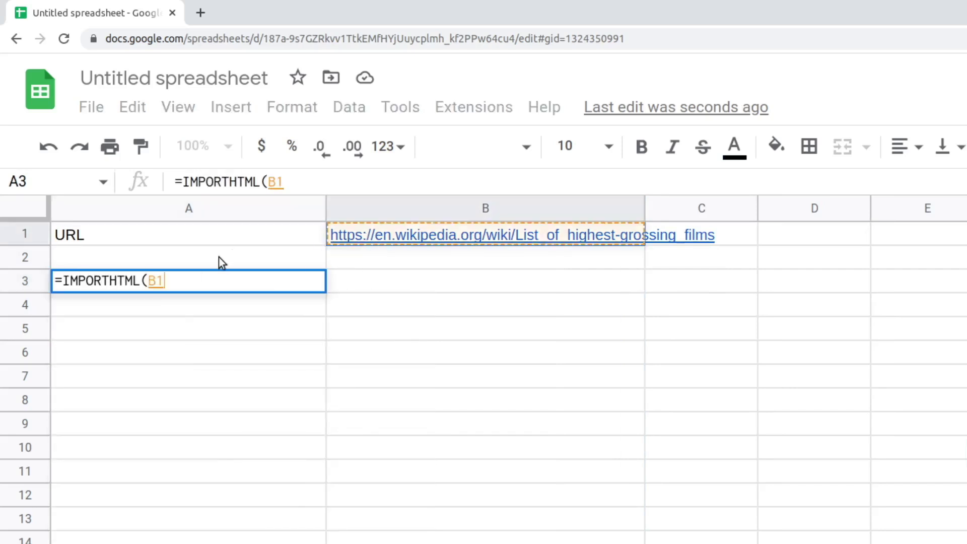
pyautogui.write(', "tabl')
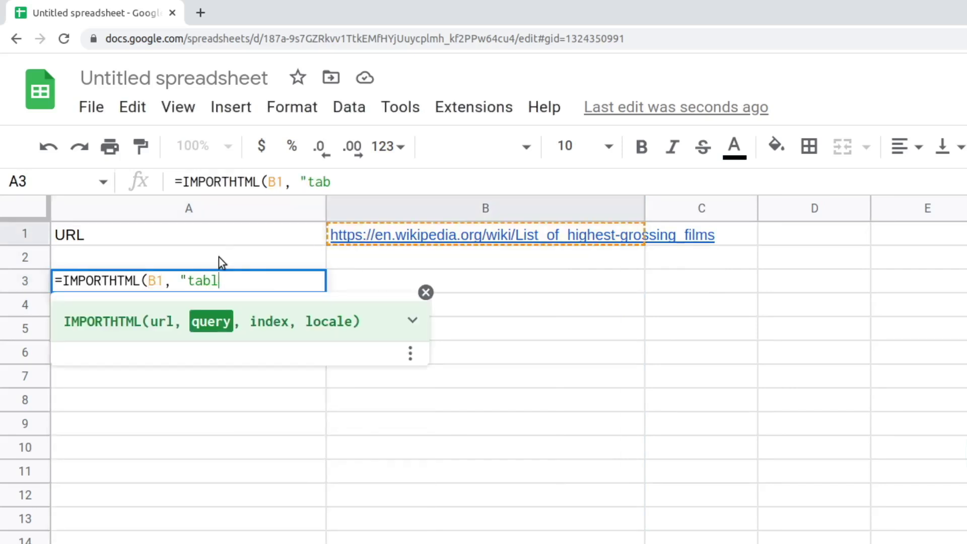
pyautogui.write('e", 1)')
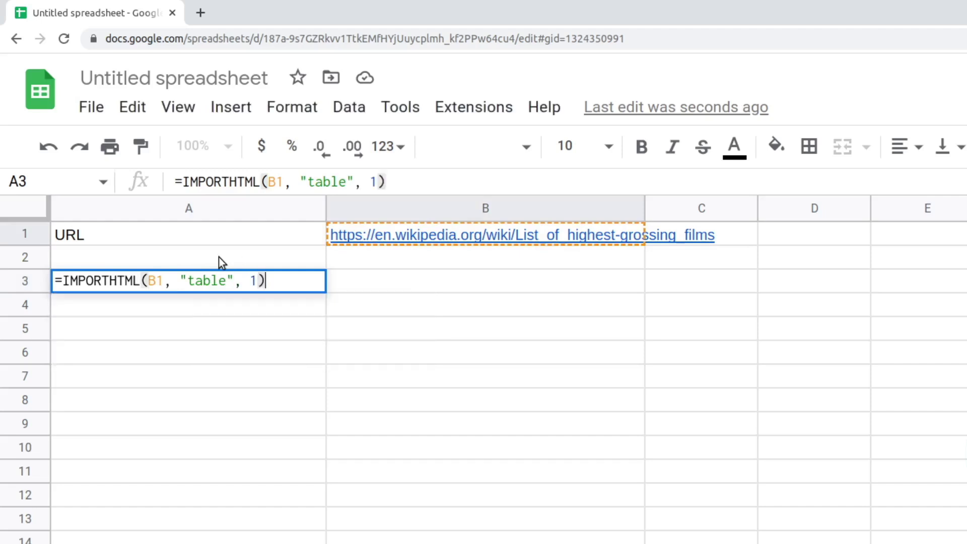
pyautogui.press('Return')
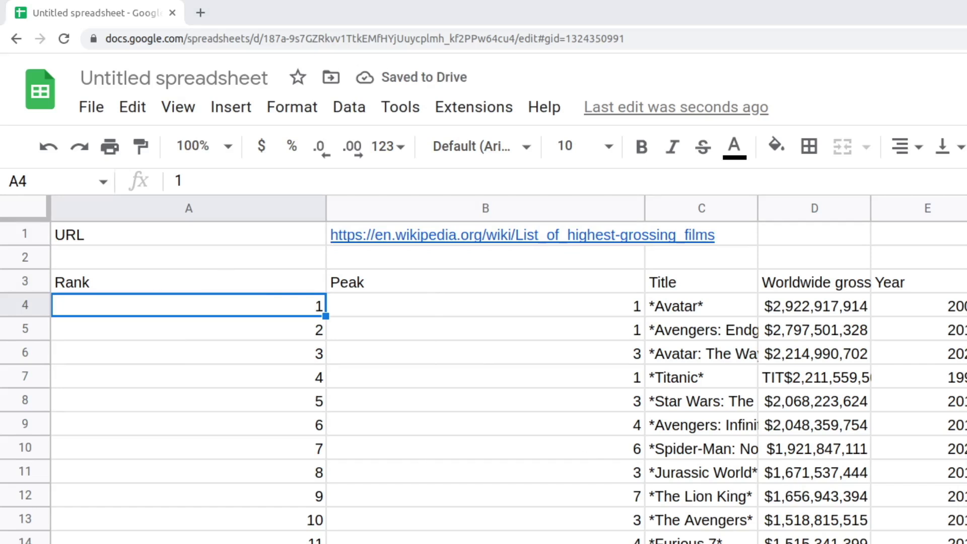
# Wrap A3's films import formula in INDEX(…,,3) so only the Title column remains.
pyautogui.press('Up')
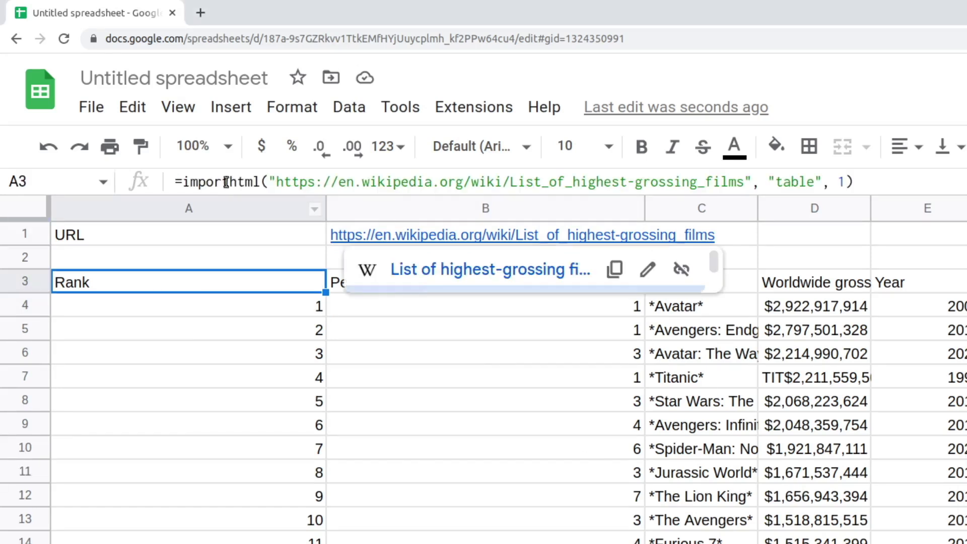
pyautogui.click(183, 181)
pyautogui.write('index(')
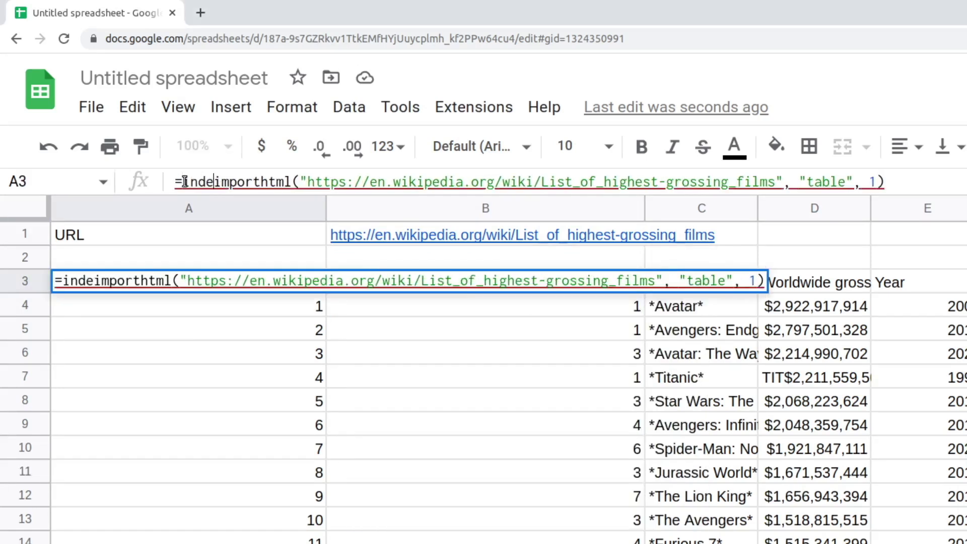
pyautogui.press('End')
pyautogui.write(',,3')
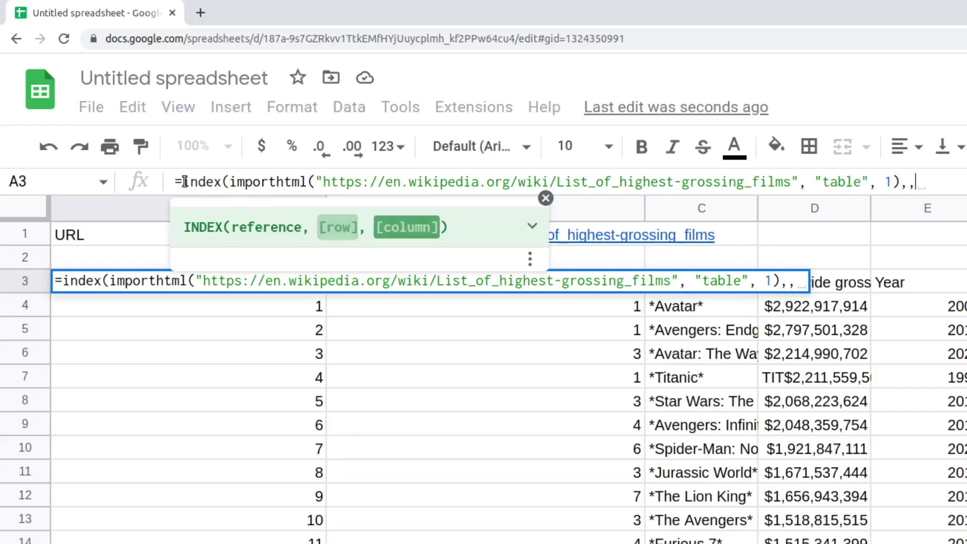
pyautogui.write(')')
pyautogui.press('Return')
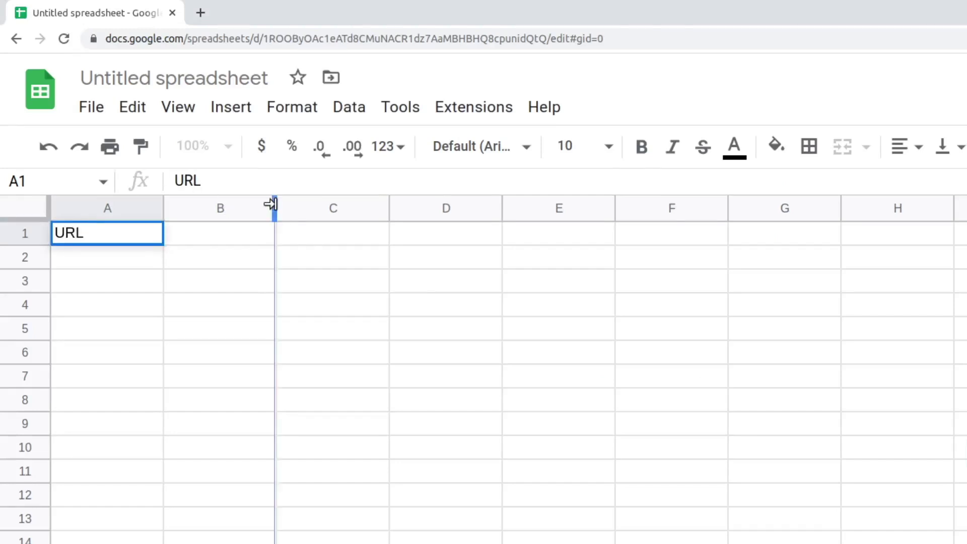
# Paste the NYT Technology feed address into a widened B1 and enter =IMPORTFEED(B1) in A2.
pyautogui.moveTo(270, 204); pyautogui.dragTo(496, 233)
pyautogui.click(354, 239)
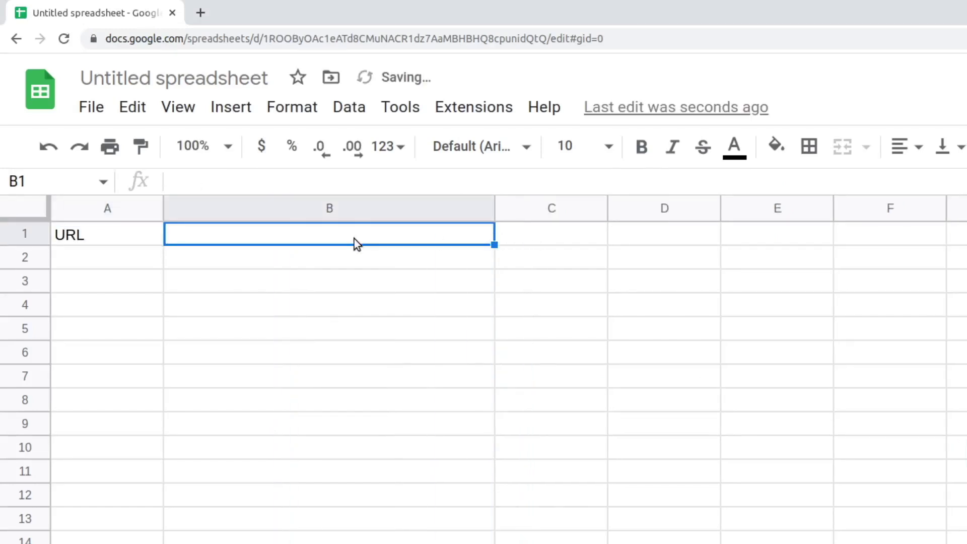
pyautogui.write('https://rss.nytimes.com/services/xml/rss/nyt/Technology.xml')
pyautogui.click(128, 258)
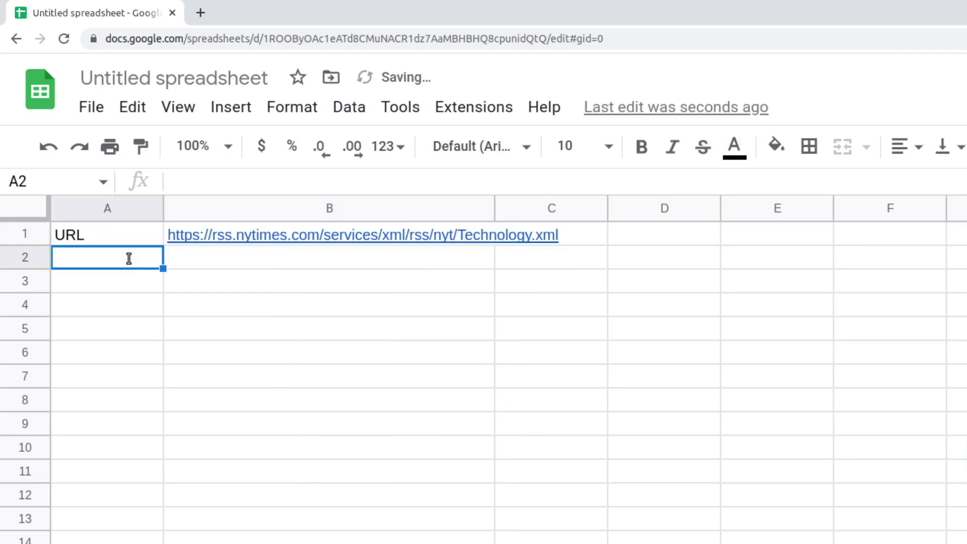
pyautogui.write('=importf')
pyautogui.press('Tab')
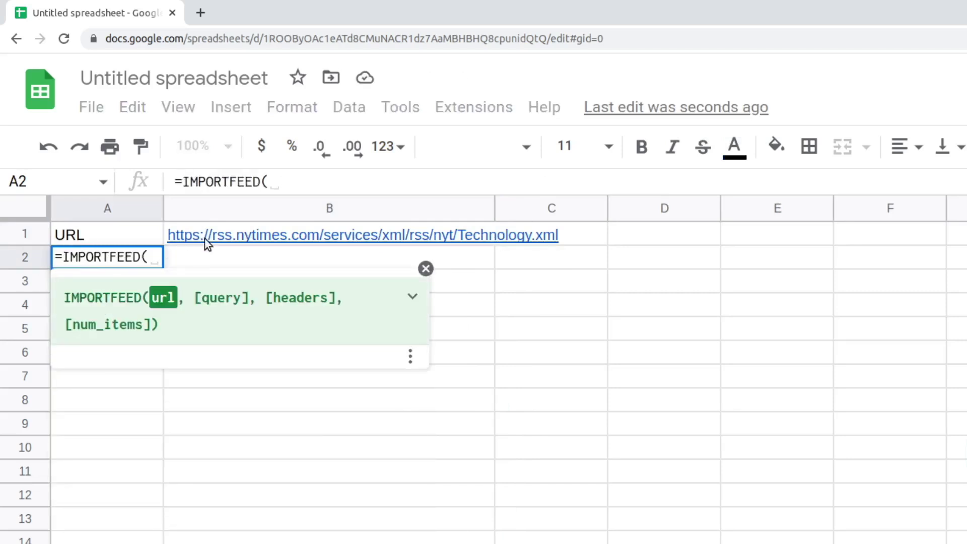
pyautogui.click(204, 239)
pyautogui.write(')')
pyautogui.press('Return')
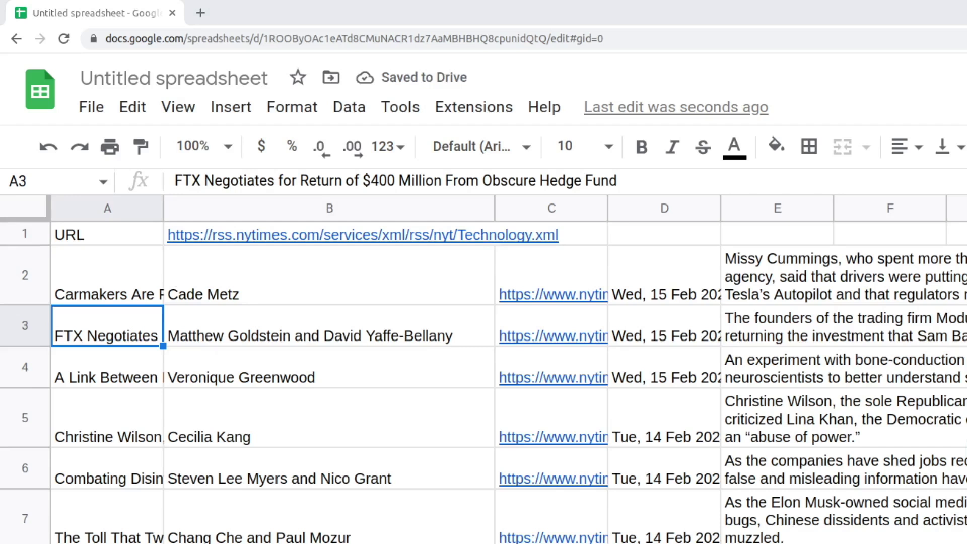
# Extend the A2 feed formula with headers set to true and 5 items.
pyautogui.click(107, 275)
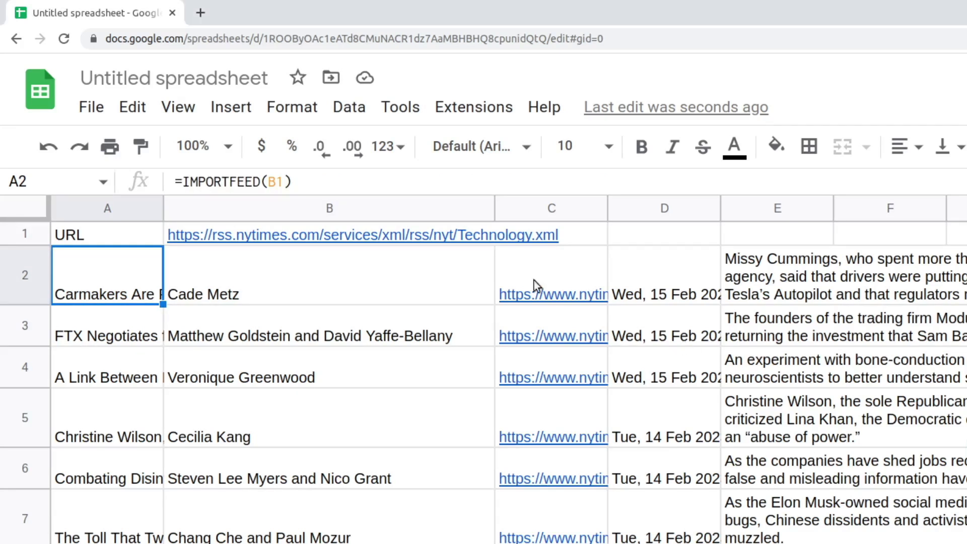
pyautogui.click(285, 181)
pyautogui.write(', ,')
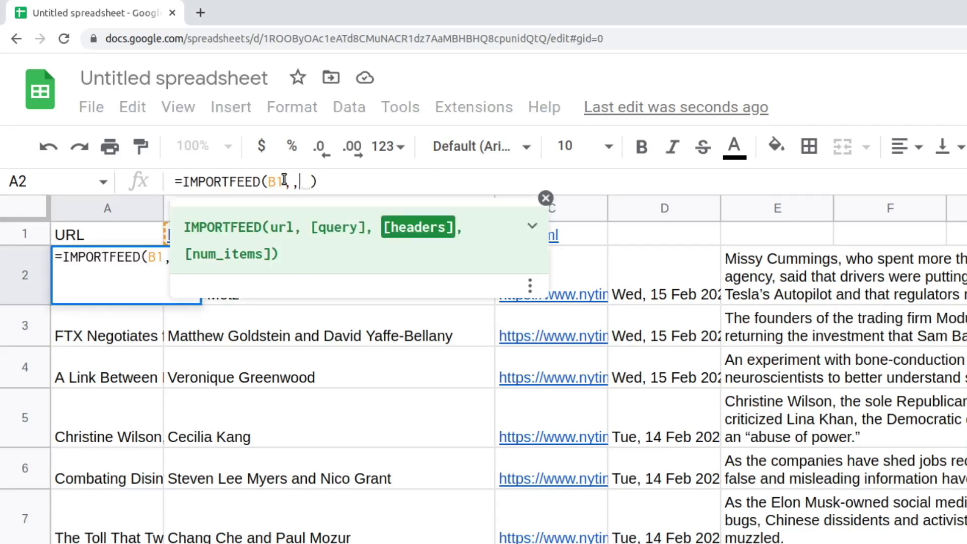
pyautogui.write('true,')
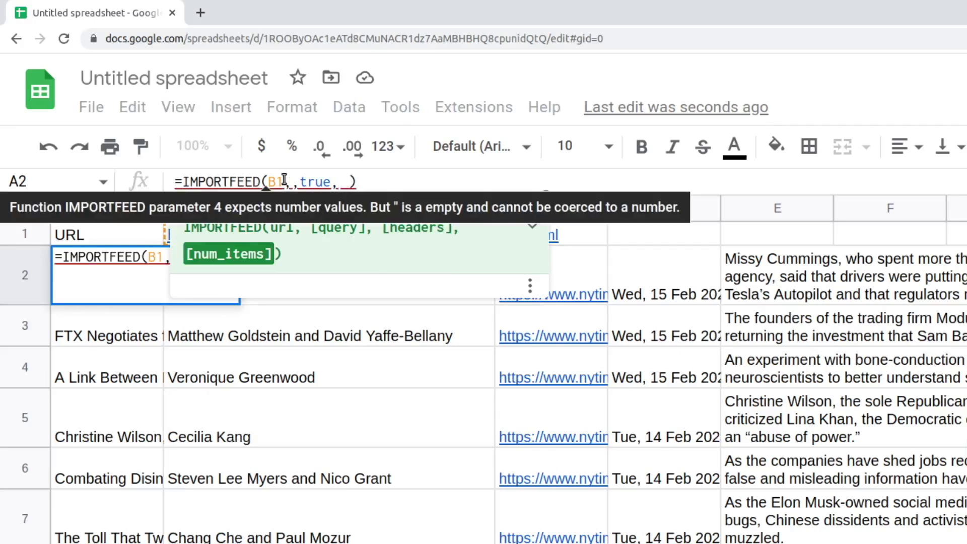
pyautogui.write('5')
pyautogui.press('Return')
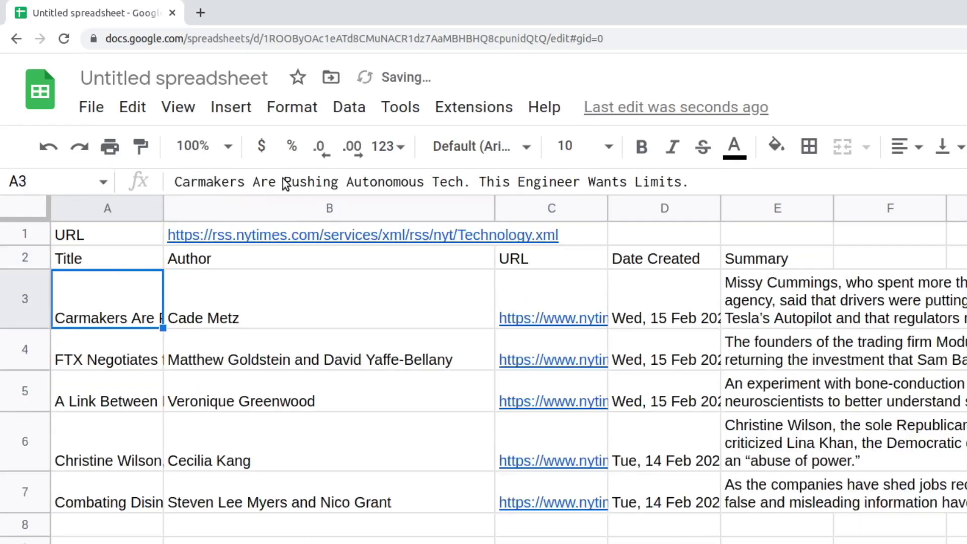
# Replace the headers and item-count arguments in A2 with the "feed" query.
pyautogui.press('Up')
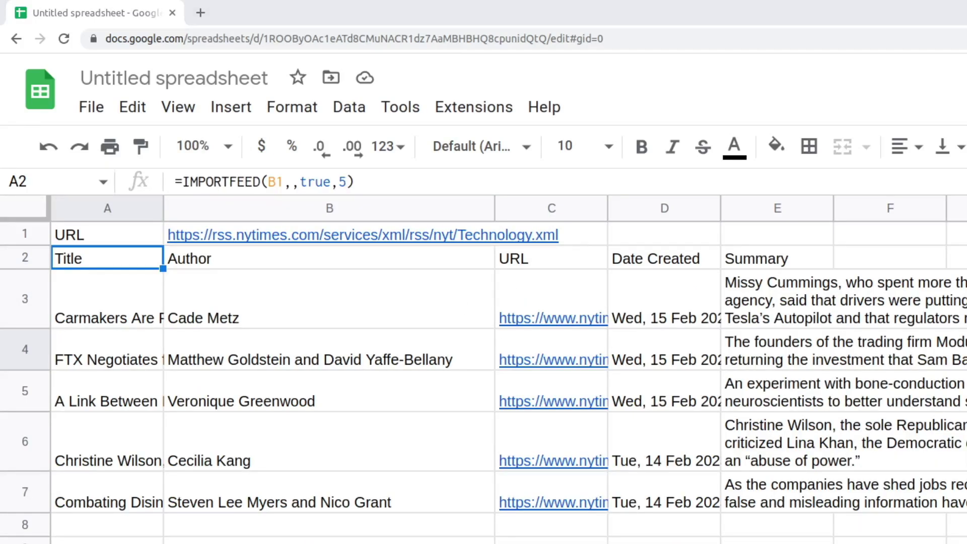
pyautogui.click(284, 182)
pyautogui.hotkey('shift', 'End')
pyautogui.hotkey('shift', 'Left')
pyautogui.press('BackSpace')
pyautogui.write(',"')
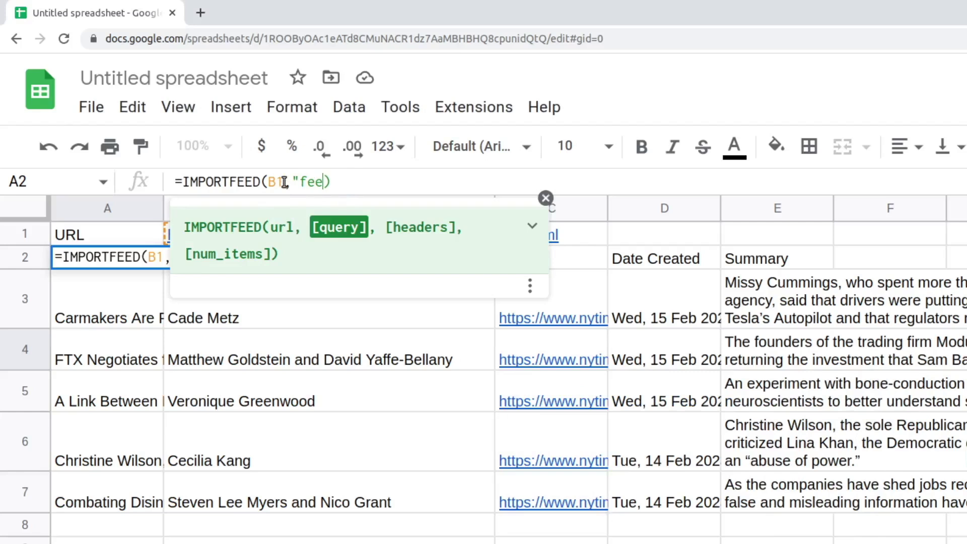
pyautogui.write('feed"')
pyautogui.press('Return')
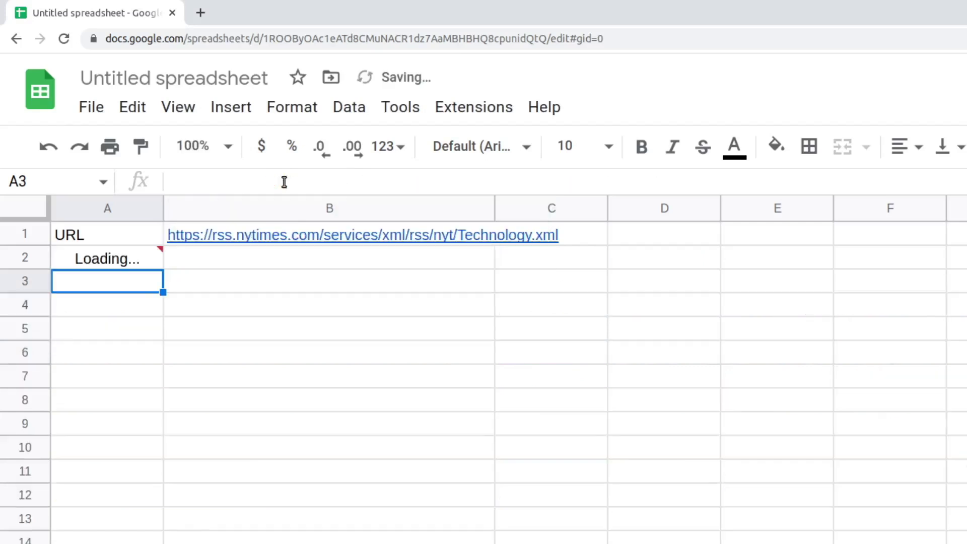
# Try the "feed title" and then "feed description" queries in the A2 IMPORTFEED formula.
pyautogui.click(126, 261)
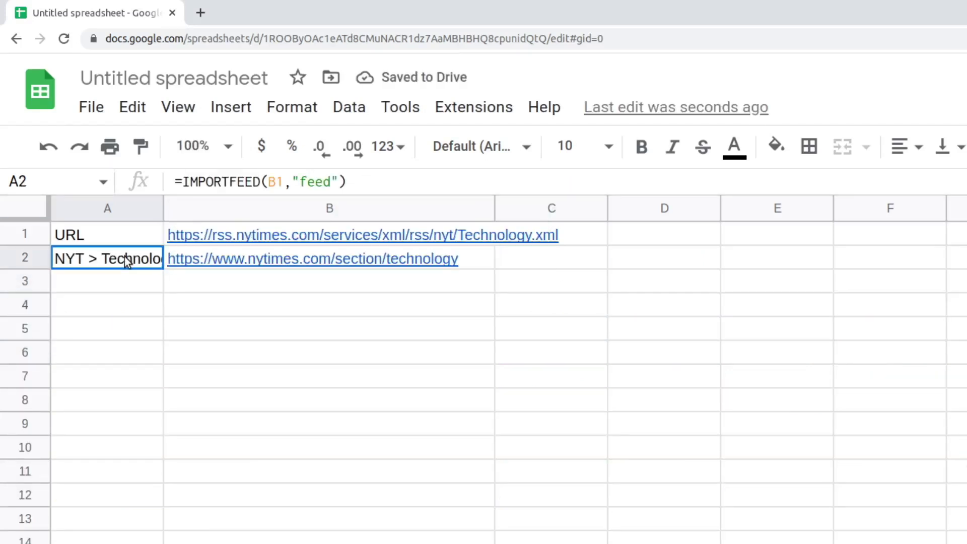
pyautogui.click(331, 181)
pyautogui.write('title')
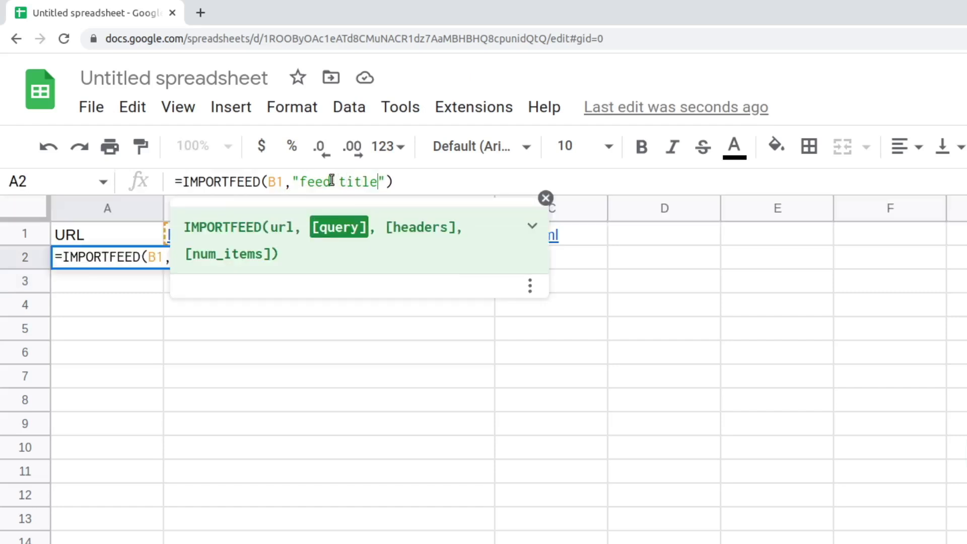
pyautogui.press('Return')
pyautogui.press('Up')
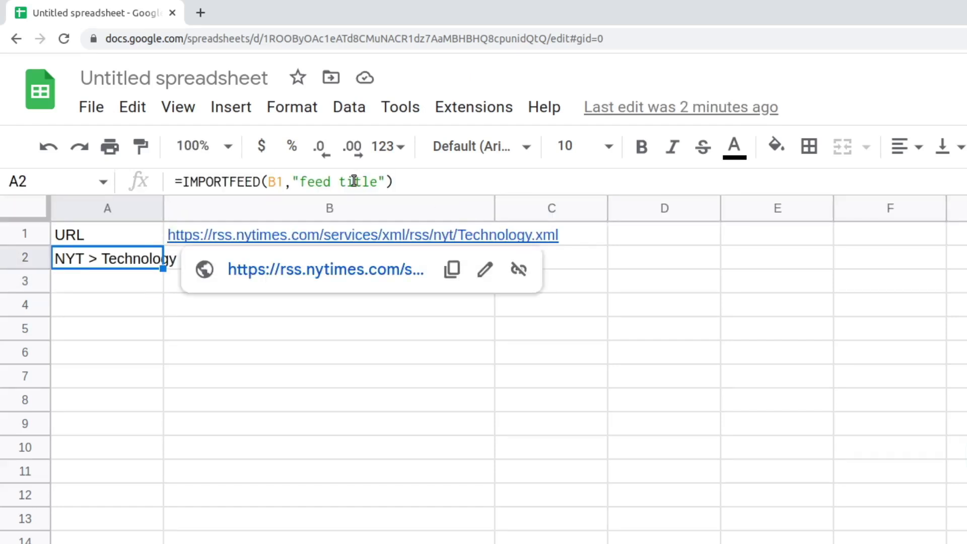
pyautogui.doubleClick(354, 180)
pyautogui.write('d')
pyautogui.write('escription')
pyautogui.press('Return')
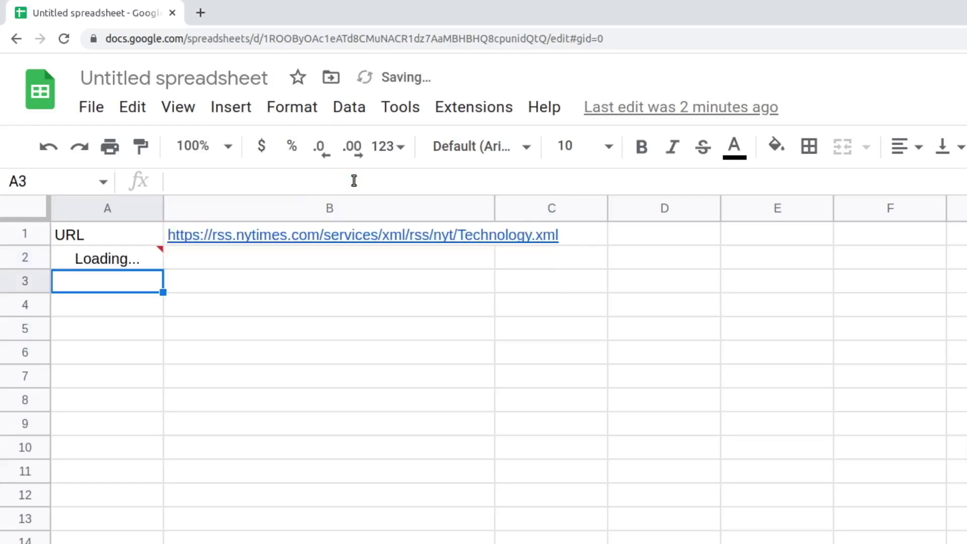
# Change A2's query to "items title" with headers true and 3 items.
pyautogui.click(135, 255)
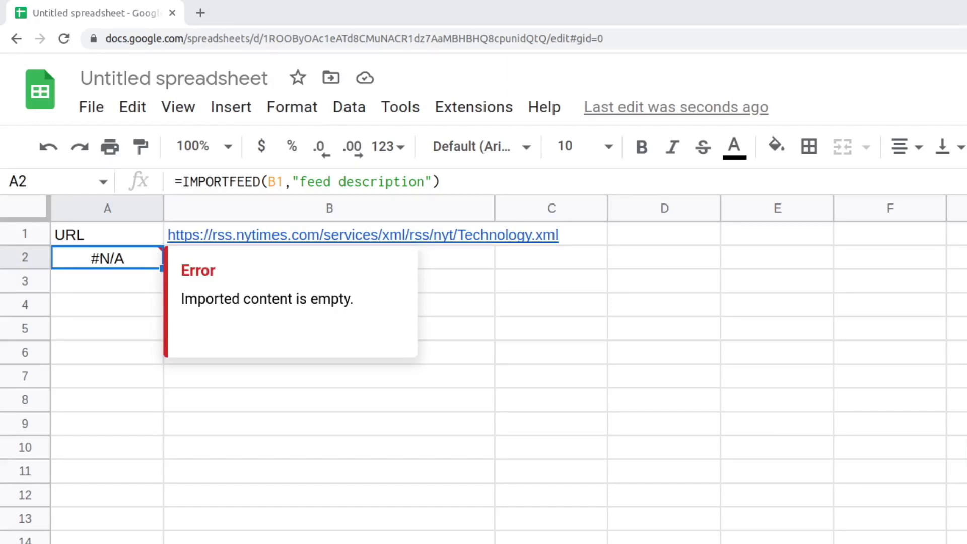
pyautogui.doubleClick(366, 181)
pyautogui.press('BackSpace')
pyautogui.press('BackSpace')
pyautogui.press('BackSpace')
pyautogui.press('BackSpace')
pyautogui.press('BackSpace')
pyautogui.write('items title",t')
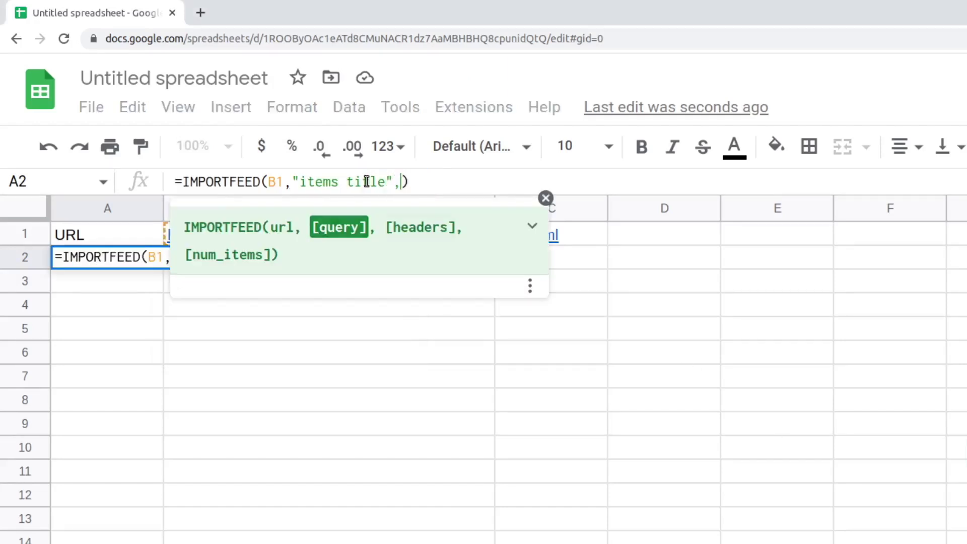
pyautogui.write('rue,3')
pyautogui.press('Return')
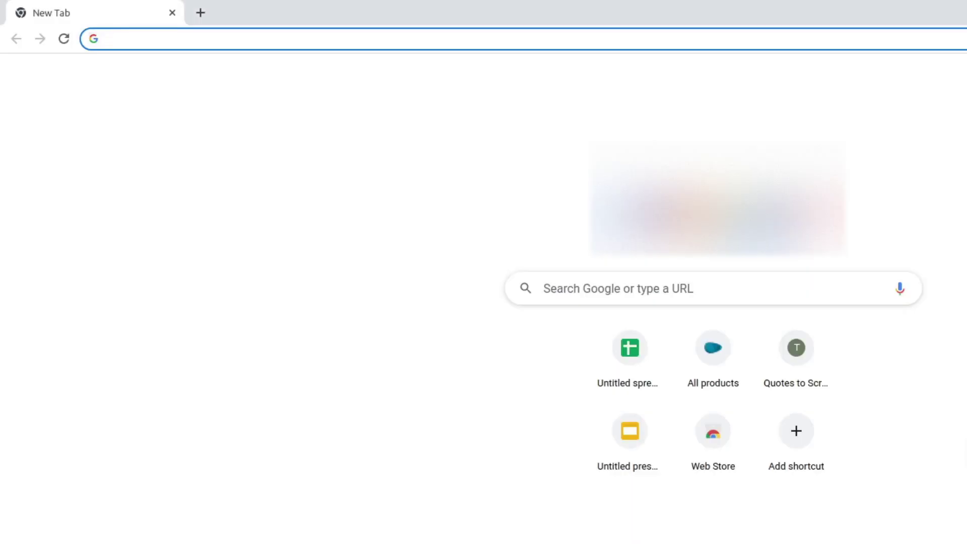
# Open a new spreadsheet via sheets.new, label A1 URL, and paste the census CSV link into widened B1.
pyautogui.press('Return')
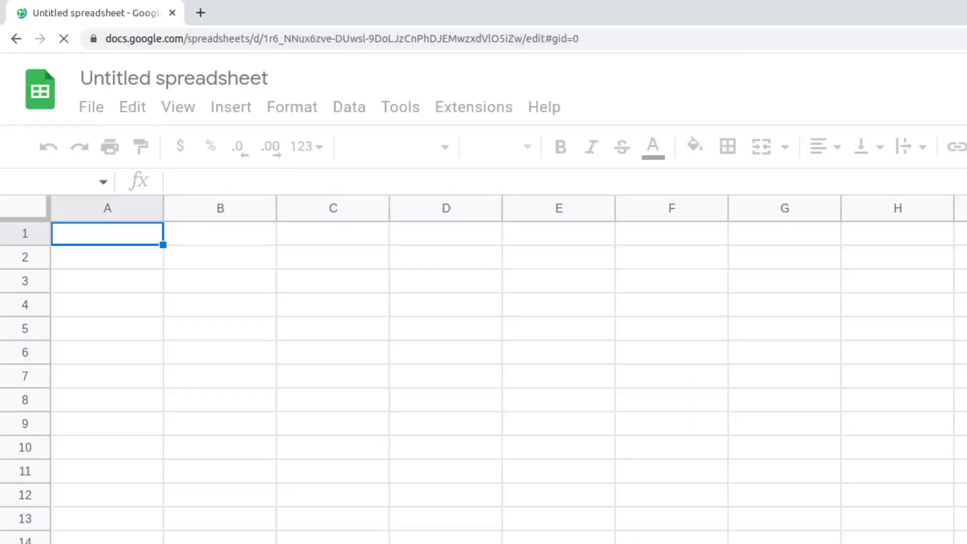
pyautogui.write('URL')
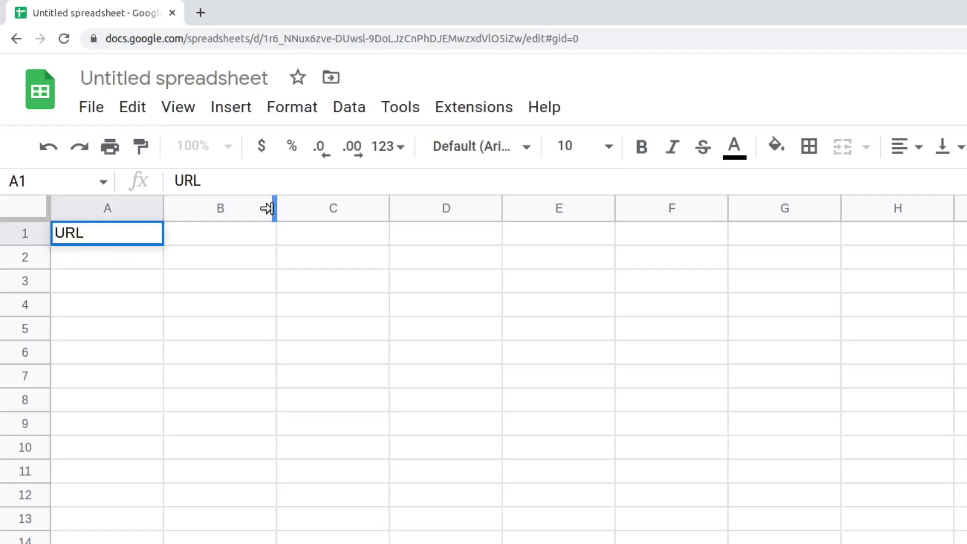
pyautogui.moveTo(267, 208); pyautogui.dragTo(479, 251)
pyautogui.click(360, 231)
pyautogui.write('https://www2.census.gov/programs-surveys/decennial/2020/data/apportionment/apportionment.csv')
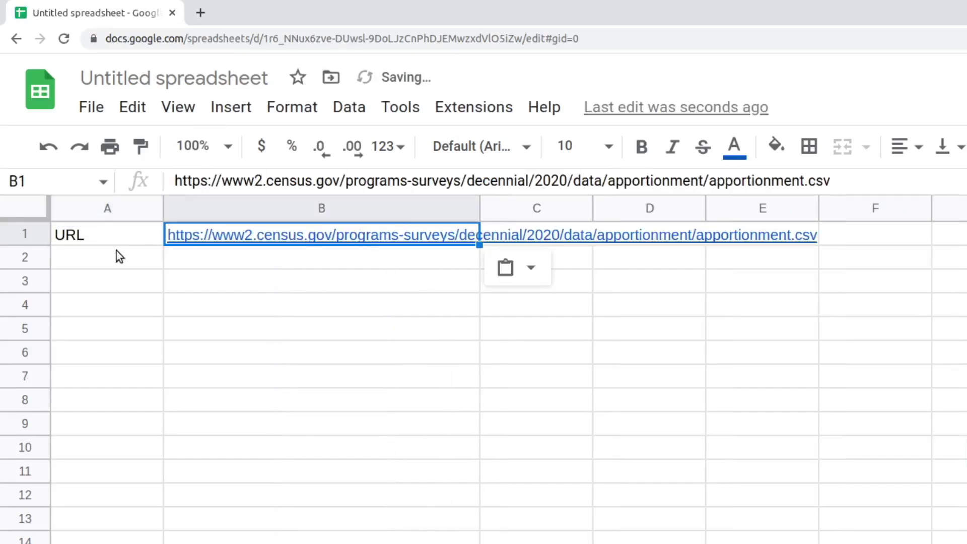
# Enter =IMPORTDATA(B1) in A2 to import the census apportionment CSV.
pyautogui.click(117, 251)
pyautogui.write('=importd')
pyautogui.press('Tab')
pyautogui.click(207, 229)
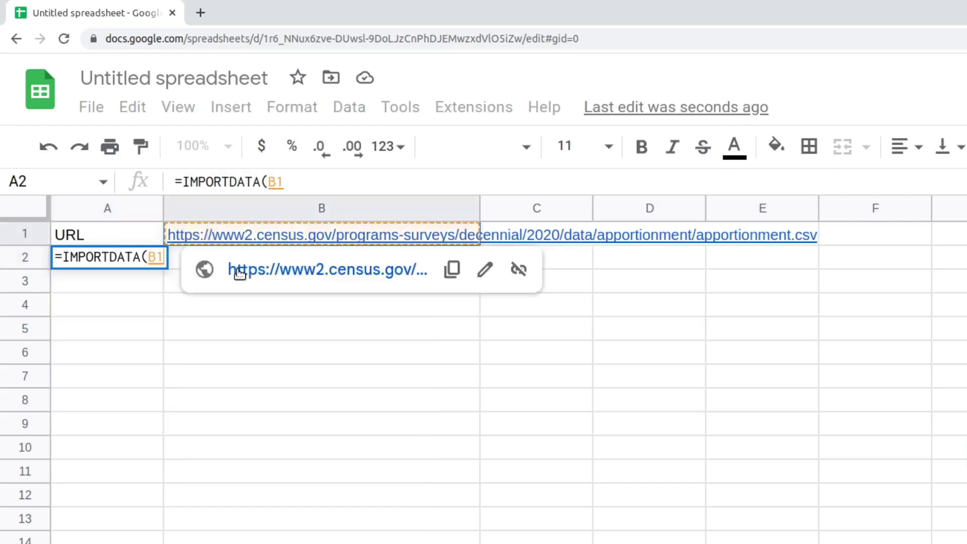
pyautogui.write(')')
pyautogui.press('Return')
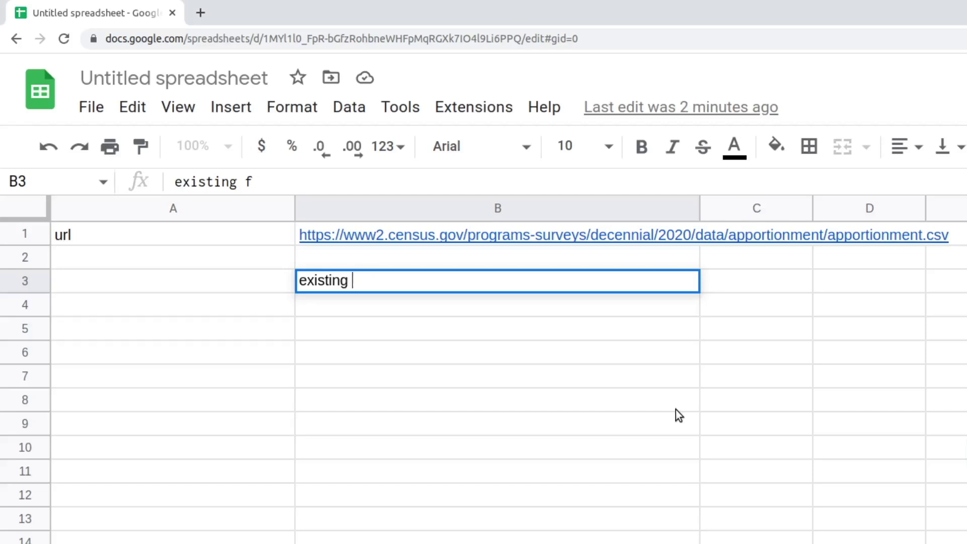
# Paste the IMPORTDATA formula into A2 above existing data to show the #REF! overwrite error.
pyautogui.click(236, 255)
pyautogui.click(235, 183)
pyautogui.write('=IMPORTDATA("https://www2.census.gov/programs-surveys/decennial/2020/data/apportionment/apportionment.csv")')
pyautogui.press('Return')
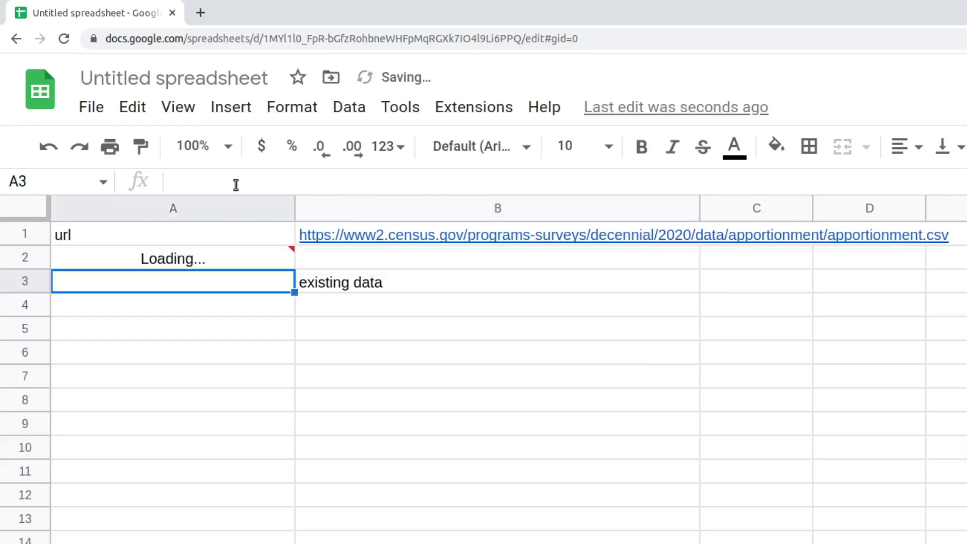
pyautogui.moveTo(187, 260)
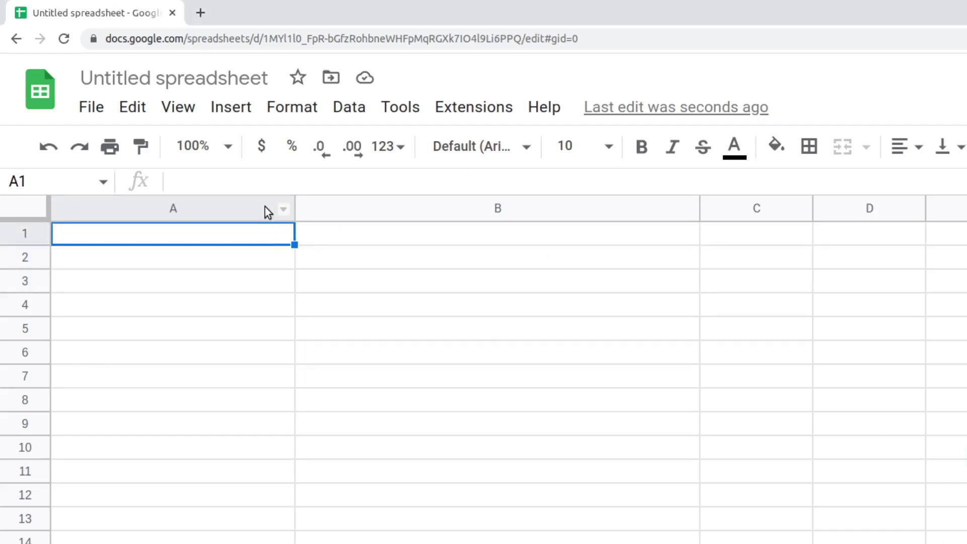
# Enter an oversized IMPORTXML formula in A1 to show Result too large, then undo it.
pyautogui.click(248, 180)
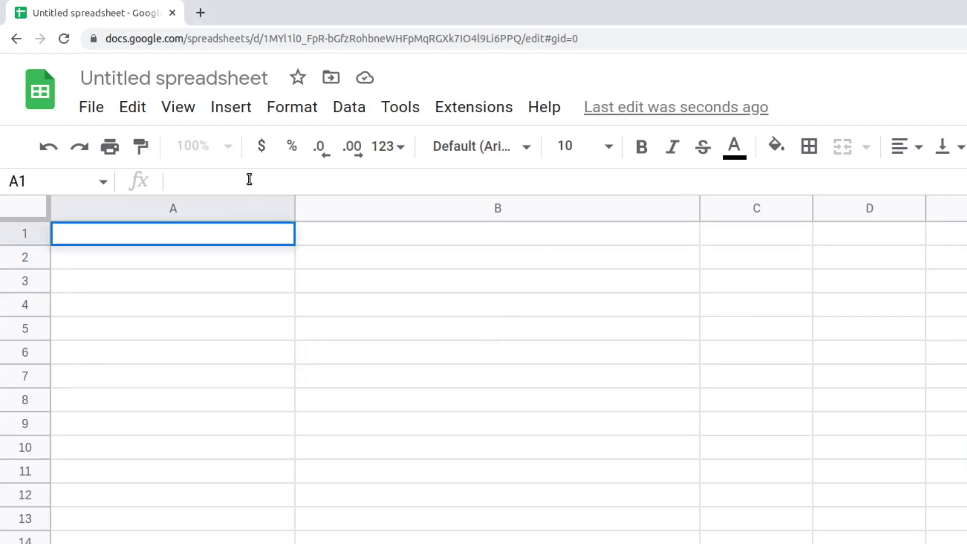
pyautogui.write('=importxml("https://en.wikipedia.org/wiki/List_of_highest-grossing_films", "/")')
pyautogui.press('Left')
pyautogui.press('Left')
pyautogui.press('Return')
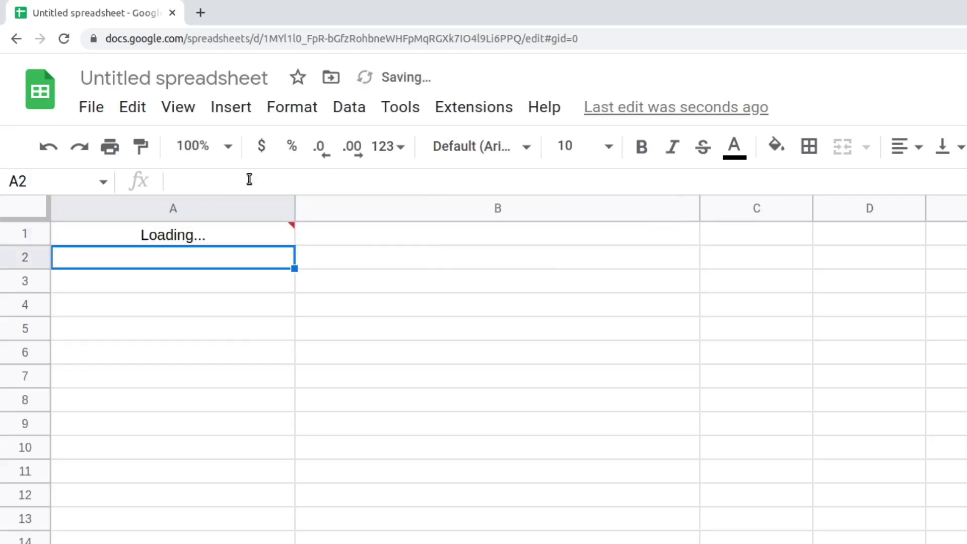
pyautogui.moveTo(170, 235)
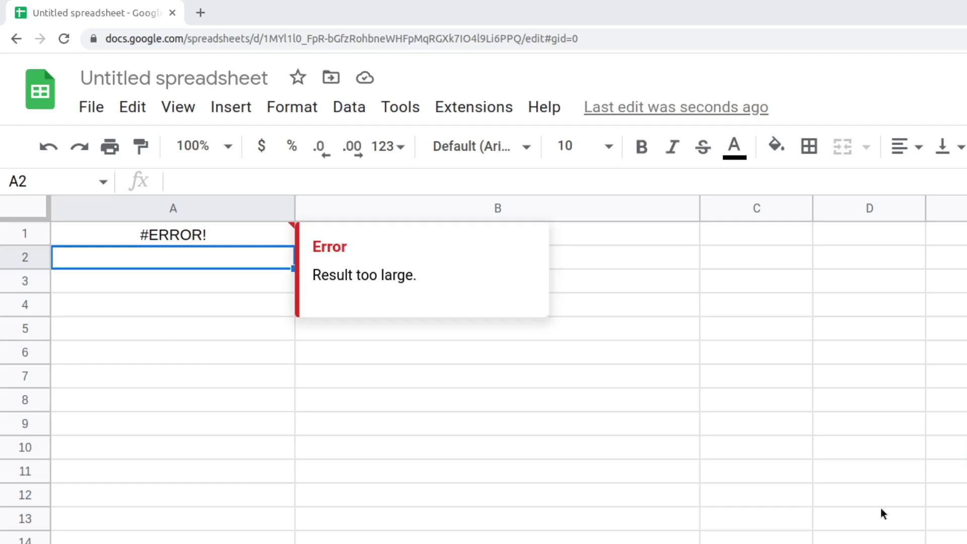
pyautogui.hotkey('ctrl', 'z')
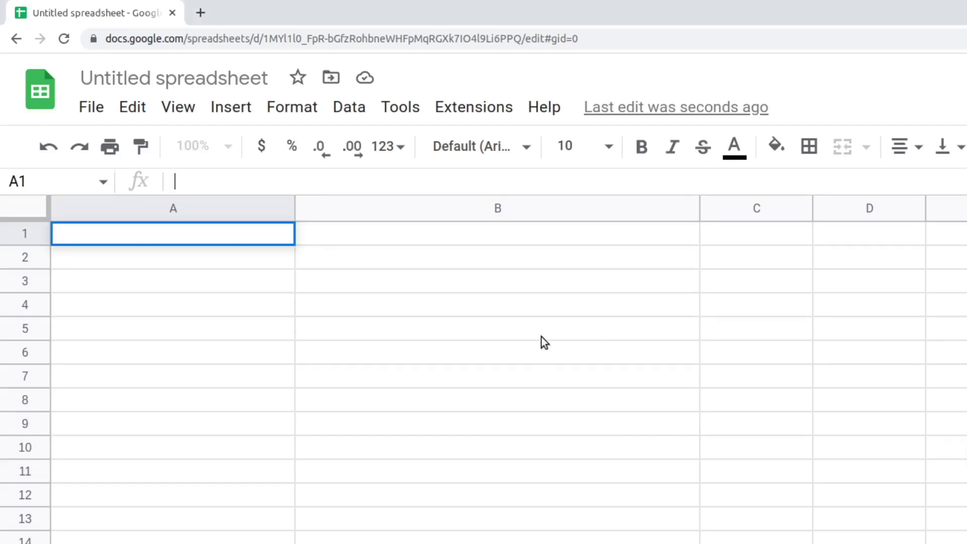
# Enter =importxml(concat(films URL "?query=", RANDBETWEEN(1,1000)), "/") in A1, producing the RANDBETWEEN error.
pyautogui.write('=importxml(concat("https://en.wikipedia.org/wiki/List_of_highest-grossing_films?query=", RANDBETWEEN(1,1000)), "/")')
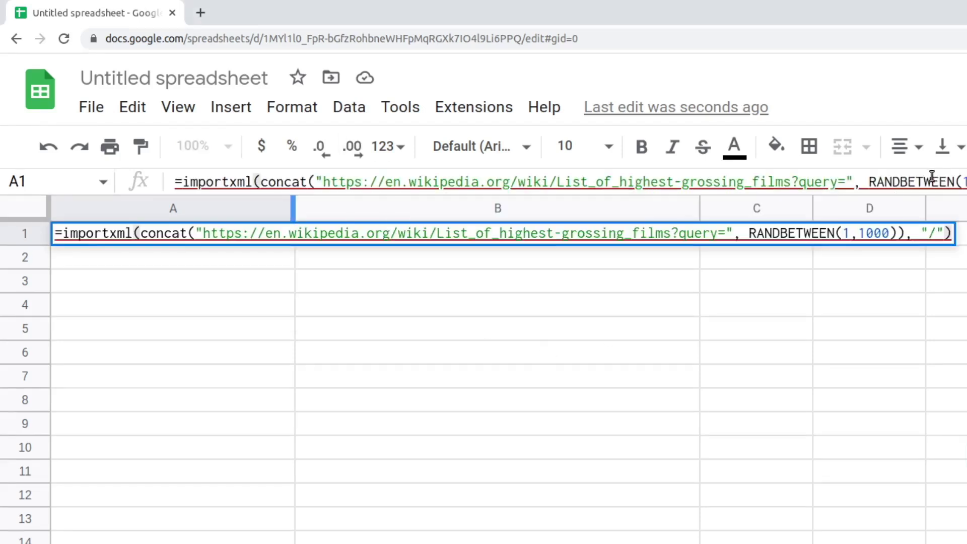
pyautogui.click(931, 179)
pyautogui.press('Return')
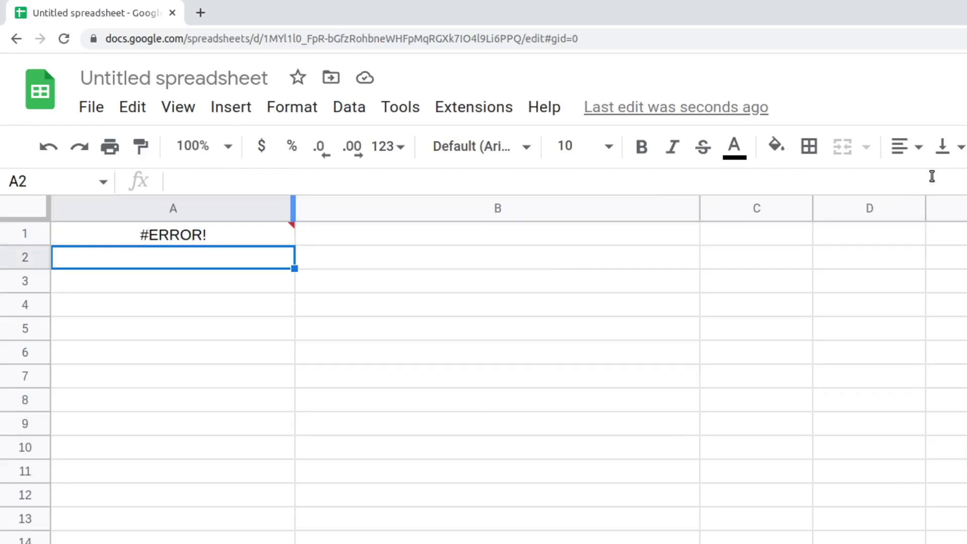
pyautogui.moveTo(253, 231)
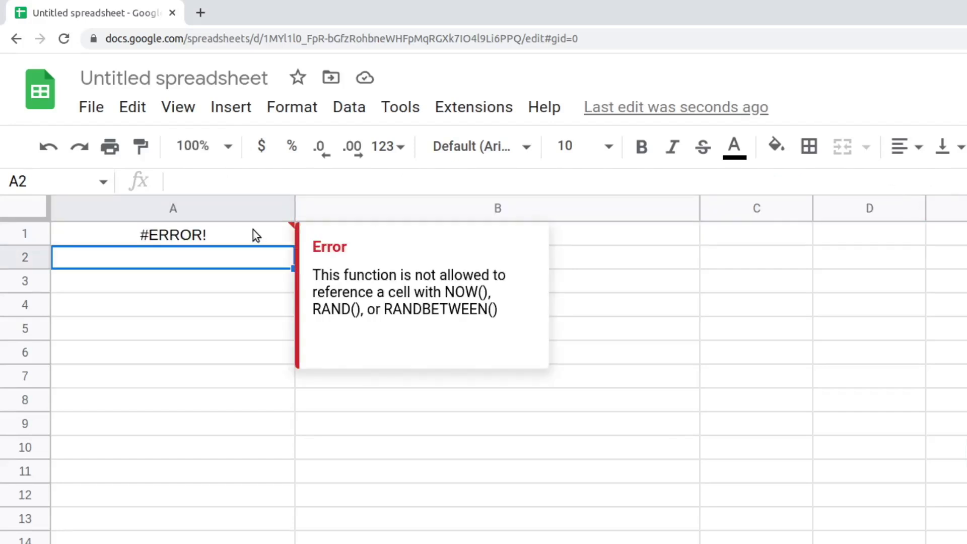